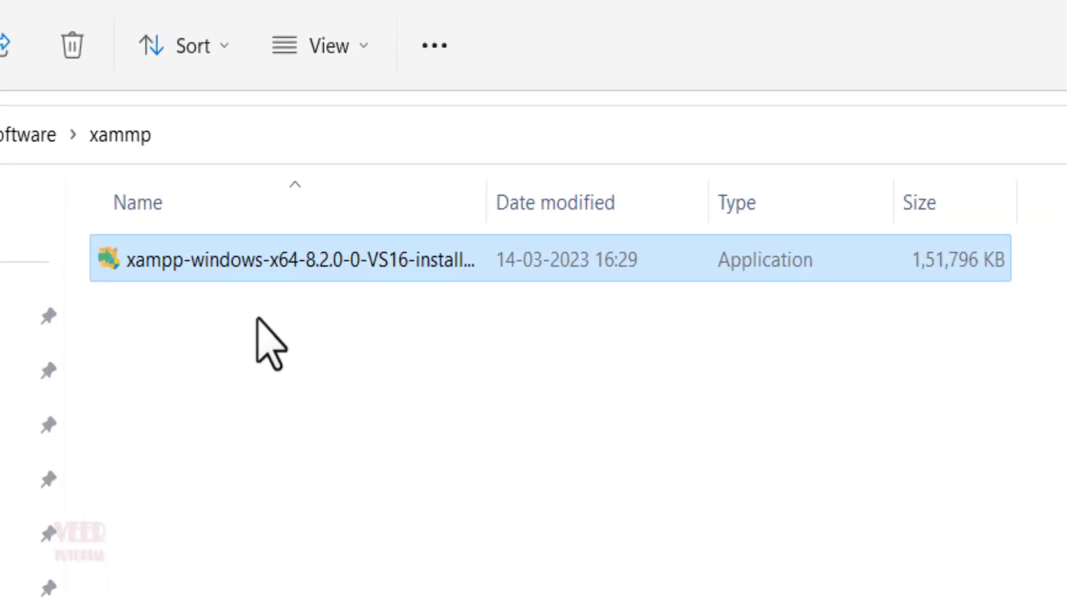
# Step: Launch the xampp-windows-x64-8.2.0-0-VS16 installer from the xammp folder
pyautogui.doubleClick(246, 269)
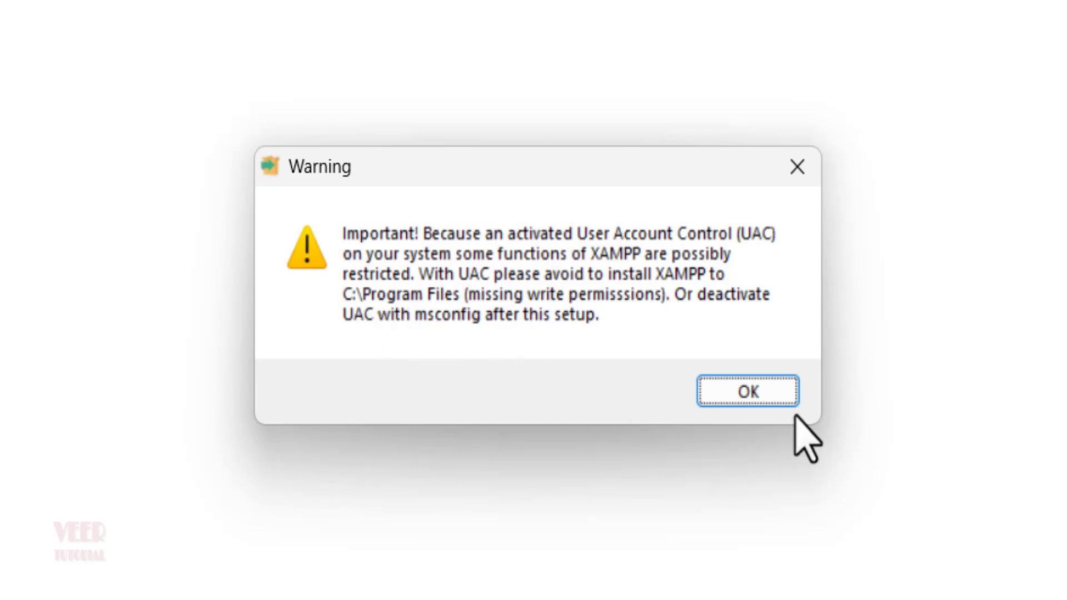
# Step: Dismiss the UAC warning, keep the default components, and set the install folder to f:\xampp
pyautogui.click(777, 389)
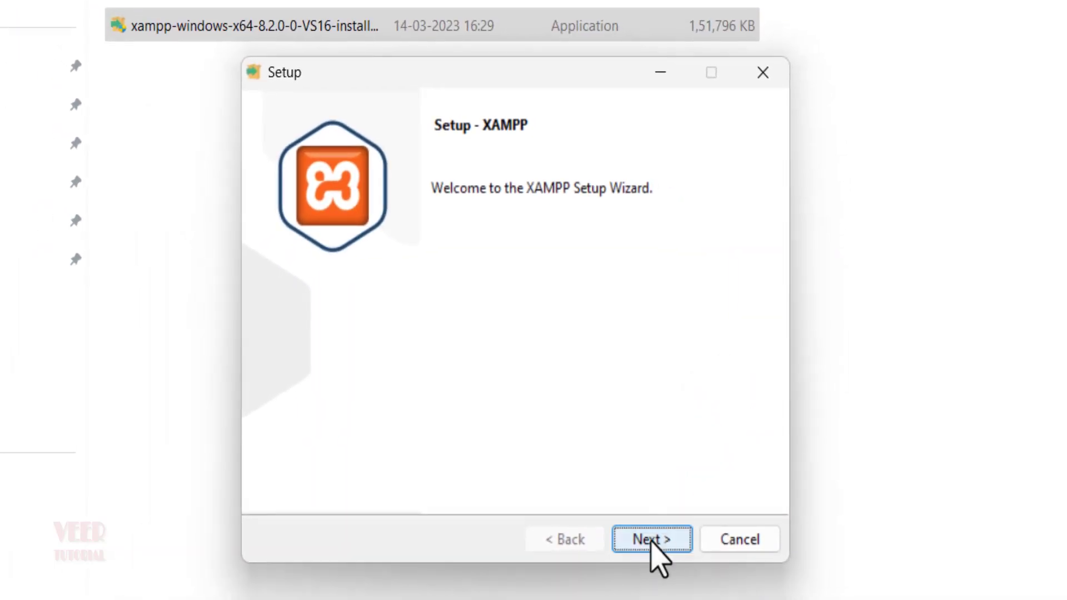
pyautogui.click(651, 539)
pyautogui.click(651, 539)
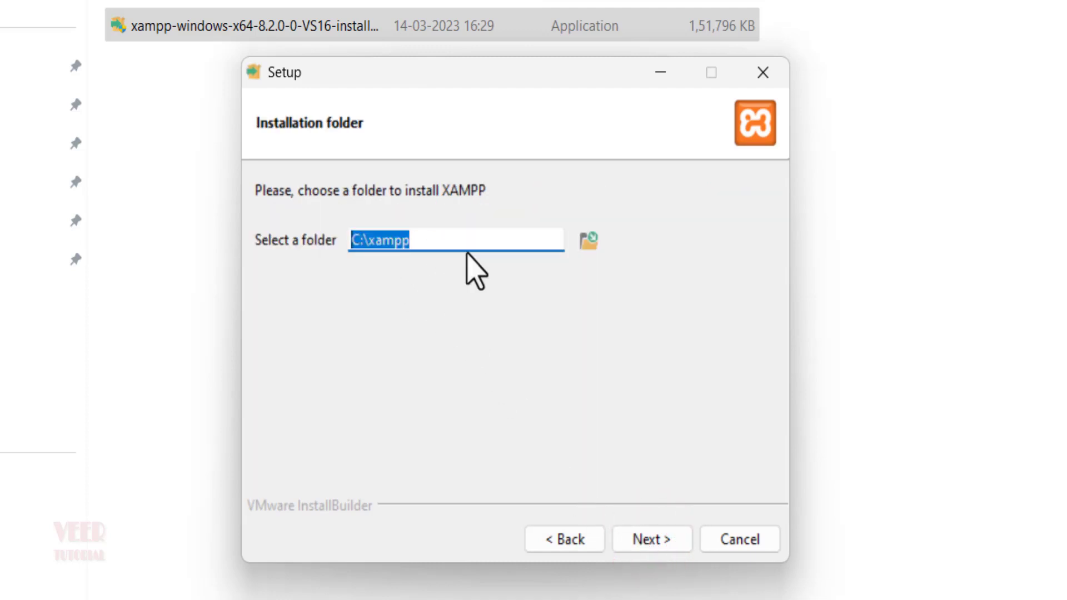
pyautogui.click(586, 251)
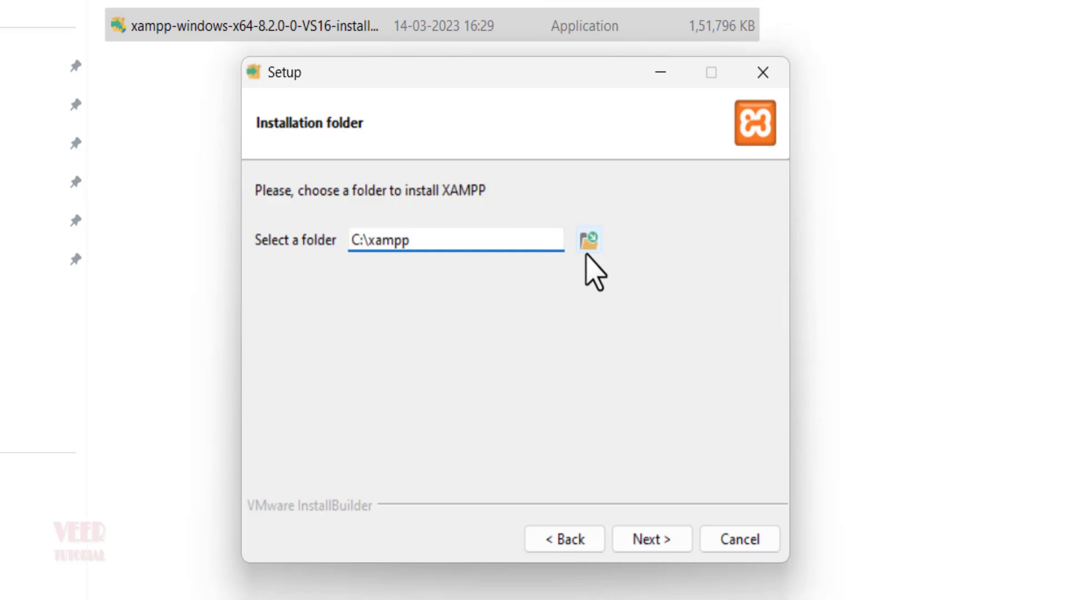
pyautogui.press('Delete')
pyautogui.press('Delete')
pyautogui.write('f:')
pyautogui.click(648, 542)
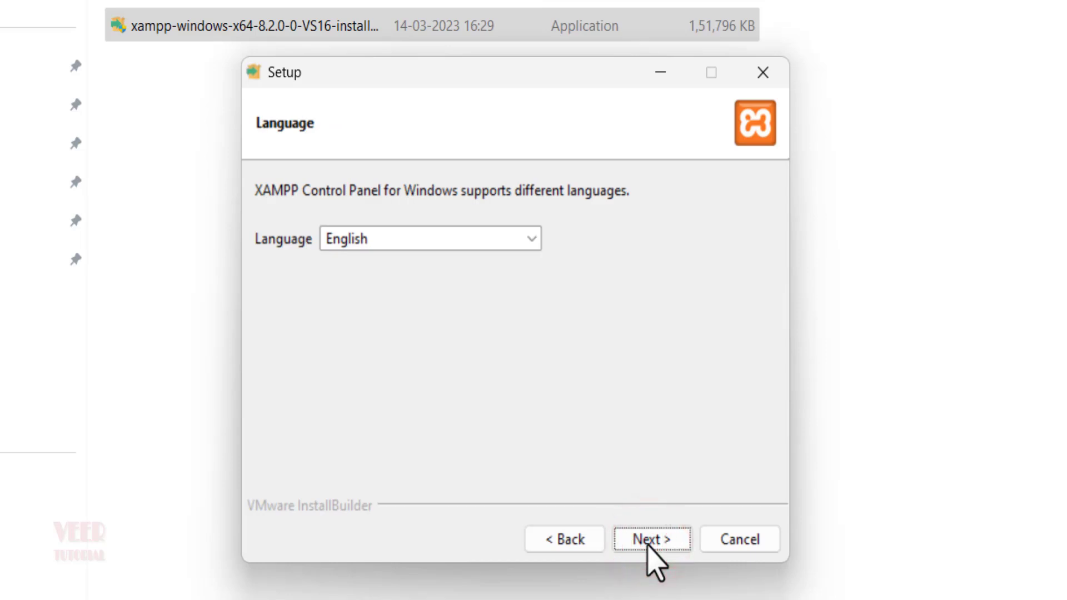
# Step: Keep English, run the installation, and allow Apache through the firewall
pyautogui.click(647, 543)
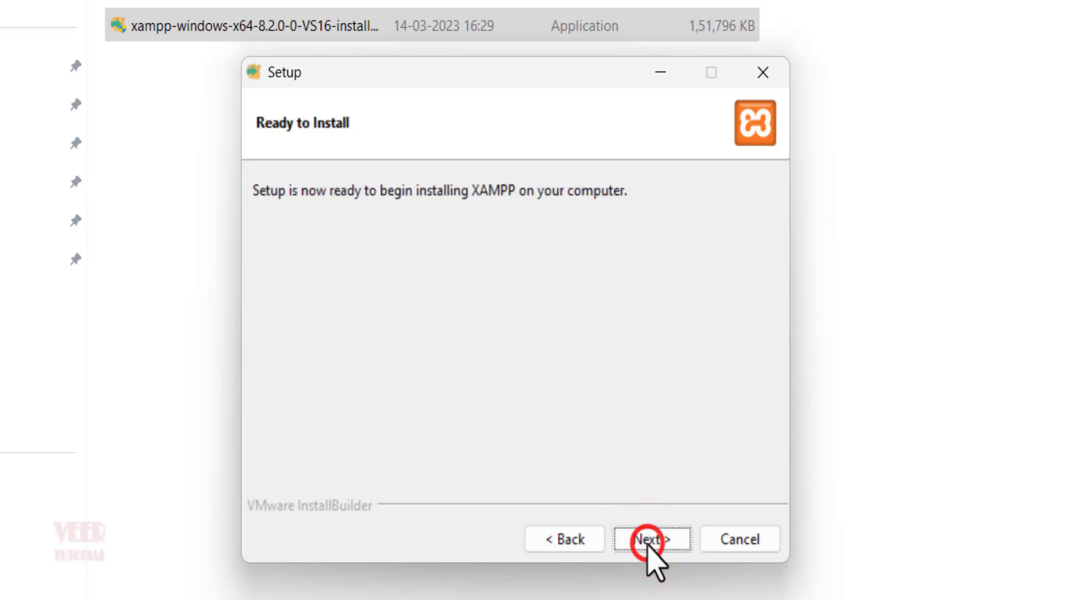
pyautogui.click(647, 543)
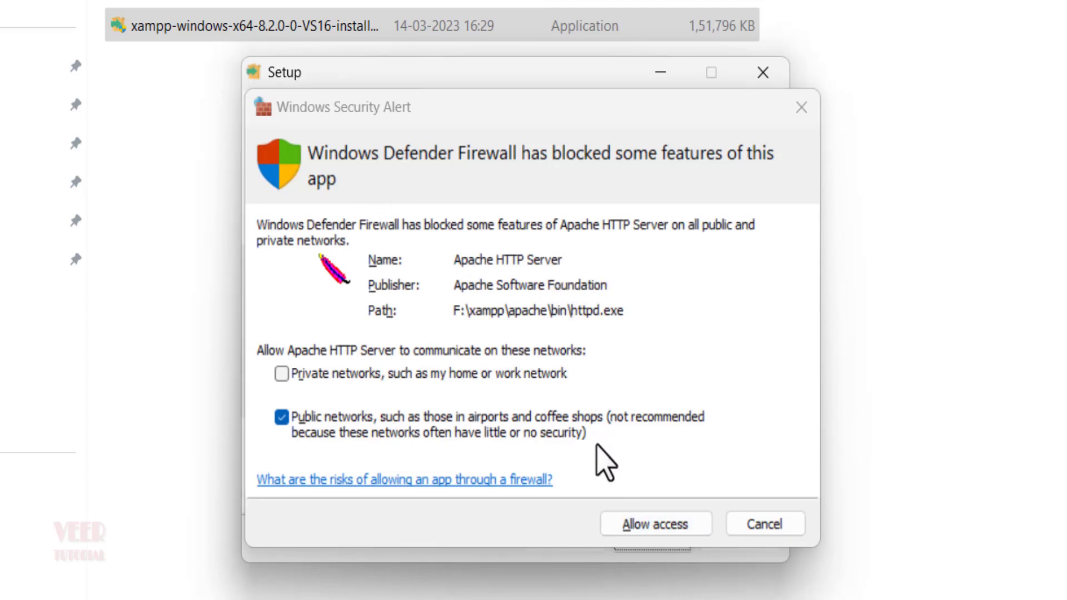
pyautogui.click(635, 524)
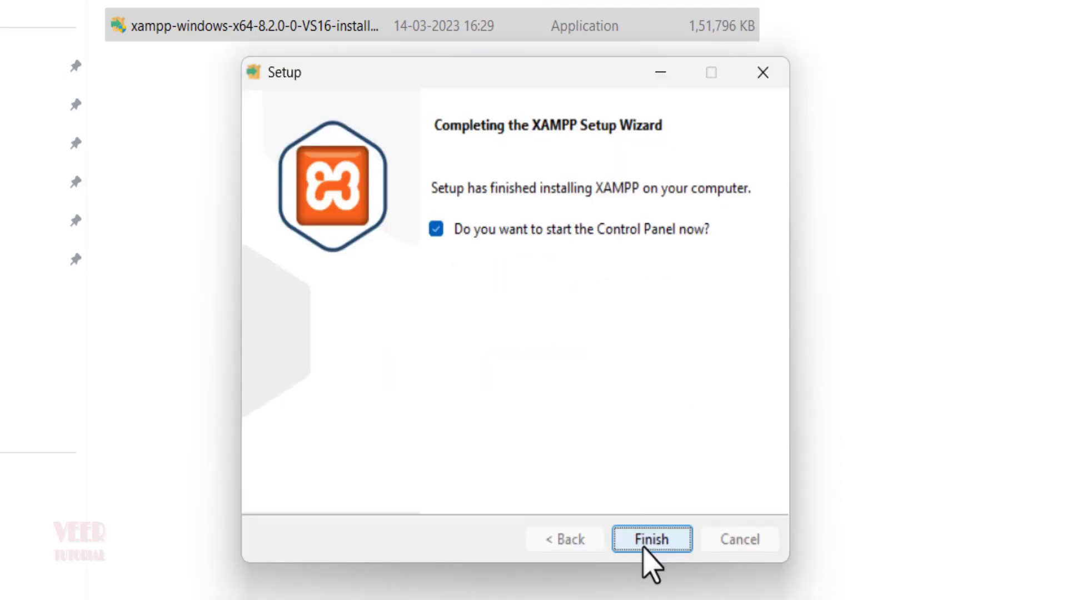
# Step: Finish setup, start Apache and MySQL in the Control Panel, and allow mysqld through the firewall
pyautogui.click(645, 547)
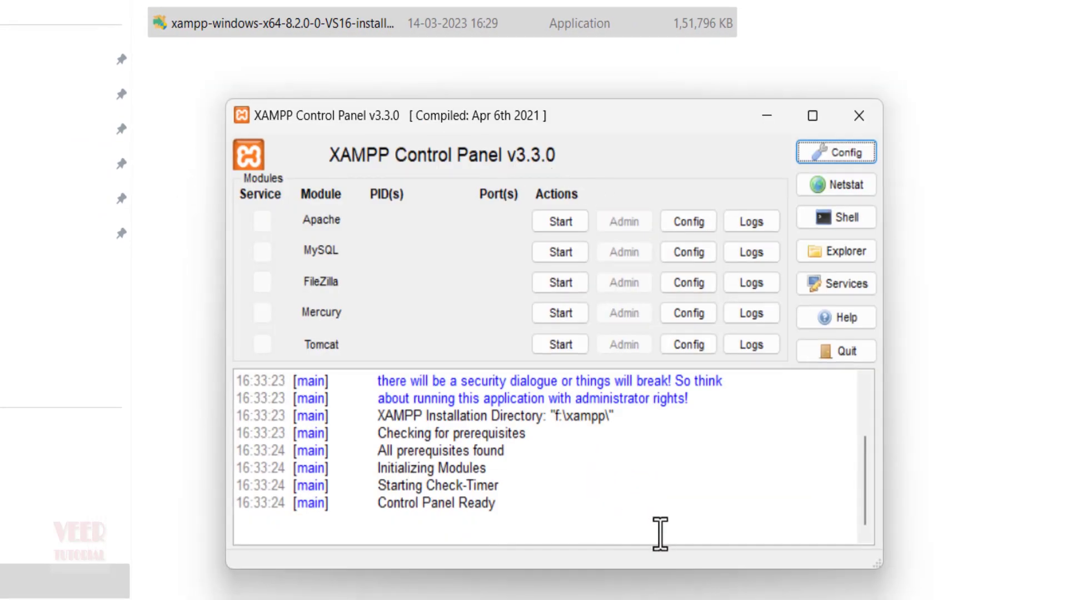
pyautogui.click(562, 221)
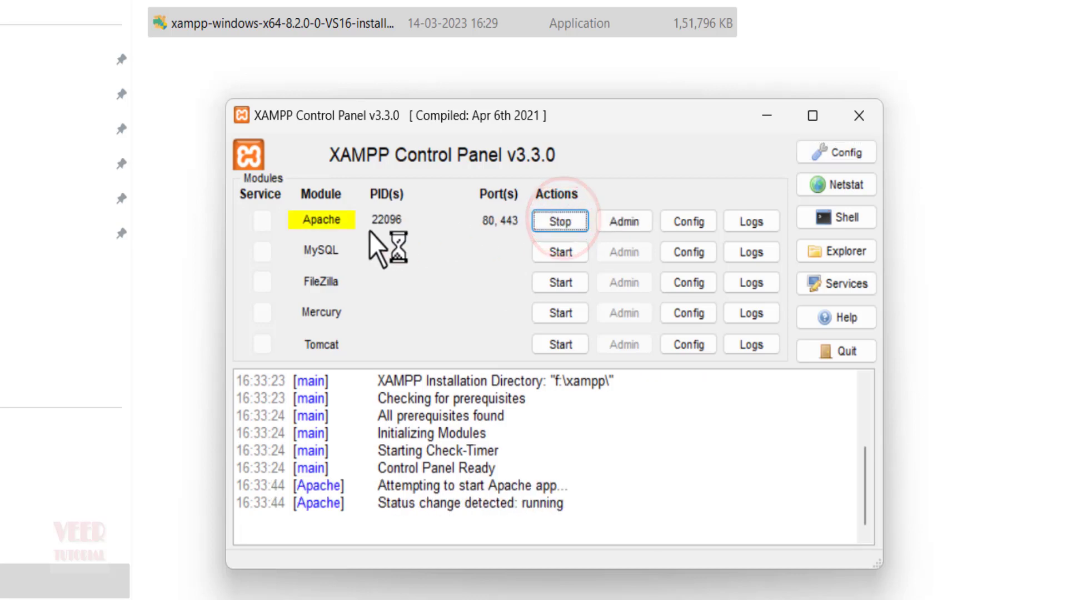
pyautogui.click(572, 257)
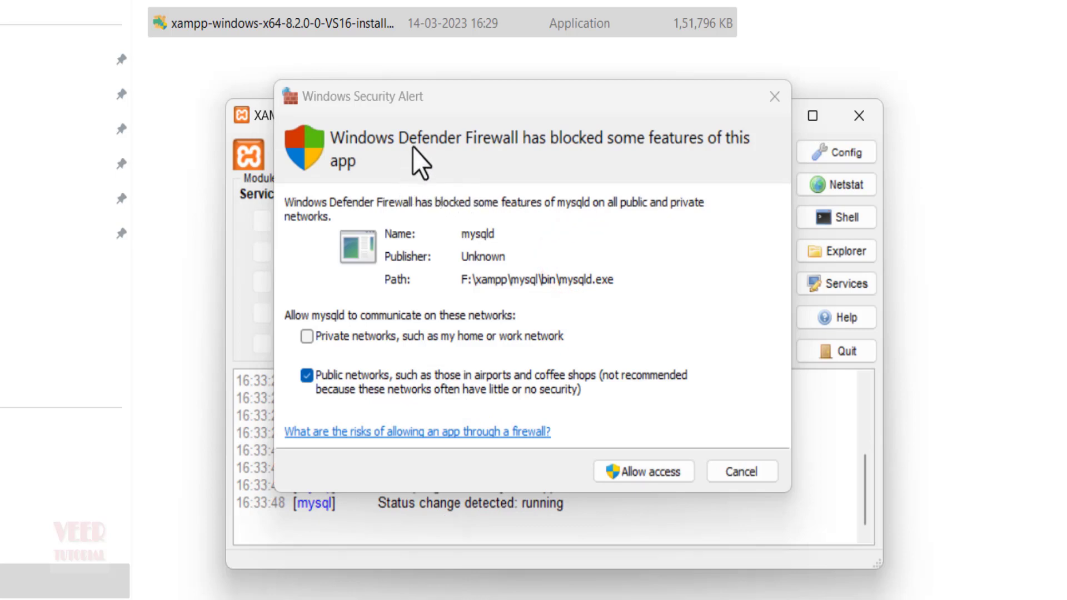
pyautogui.click(639, 472)
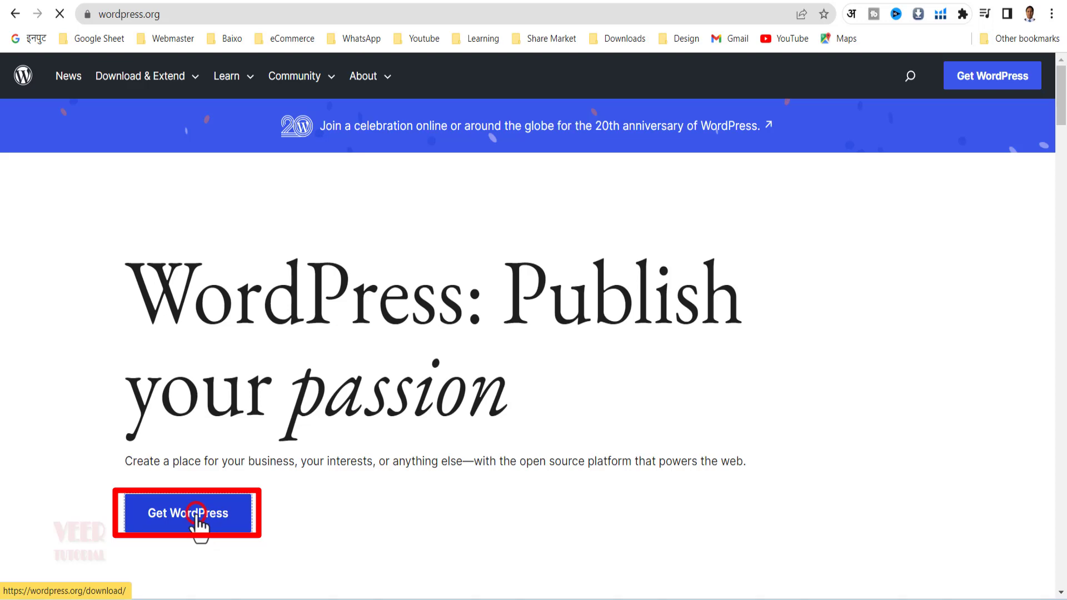
# Step: Go to the WordPress download page from the wordpress.org homepage
pyautogui.click(198, 517)
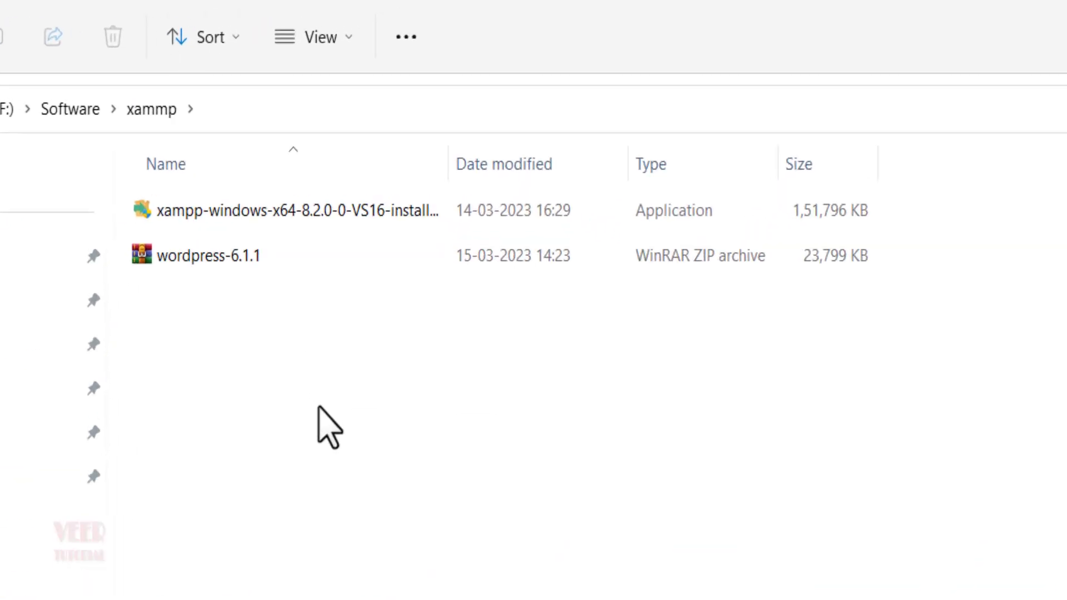
# Step: Extract the WordPress archive with WinRAR into a wordpress-6.1.1 folder
pyautogui.click(200, 260)
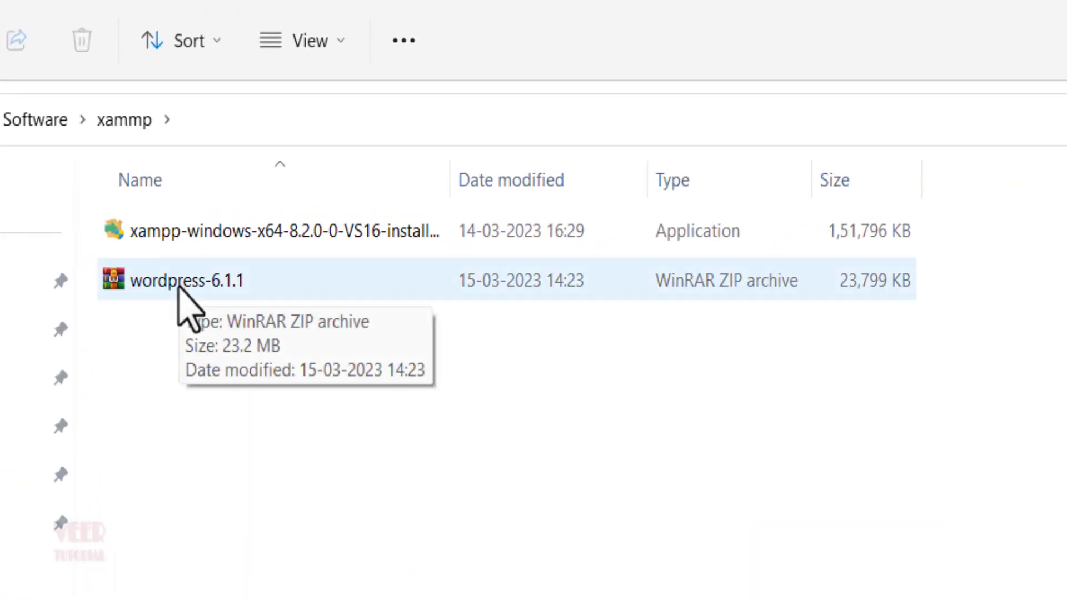
pyautogui.click(179, 444)
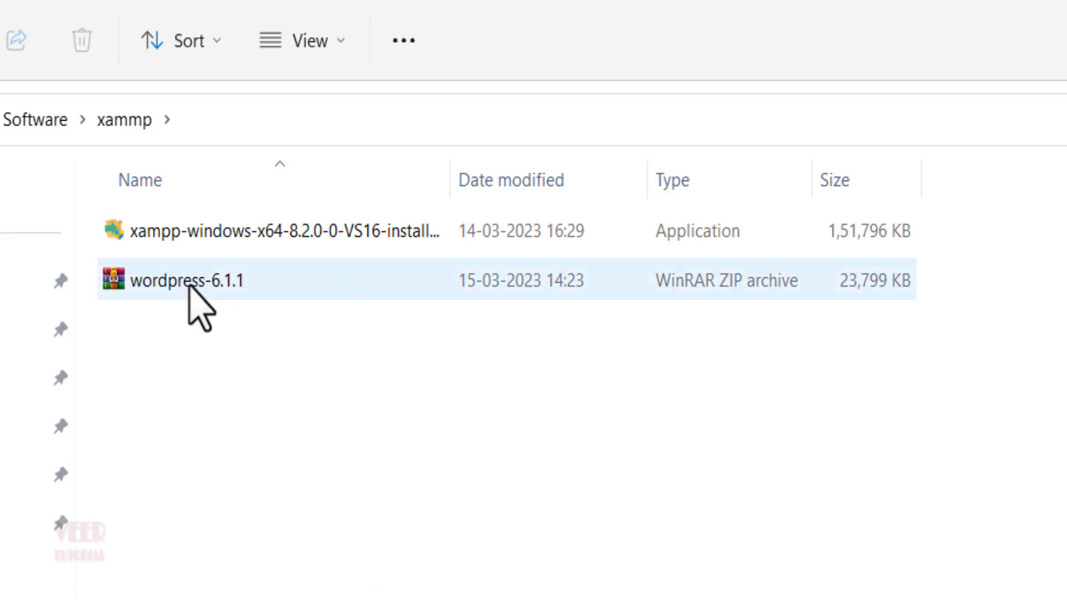
pyautogui.rightClick(187, 293)
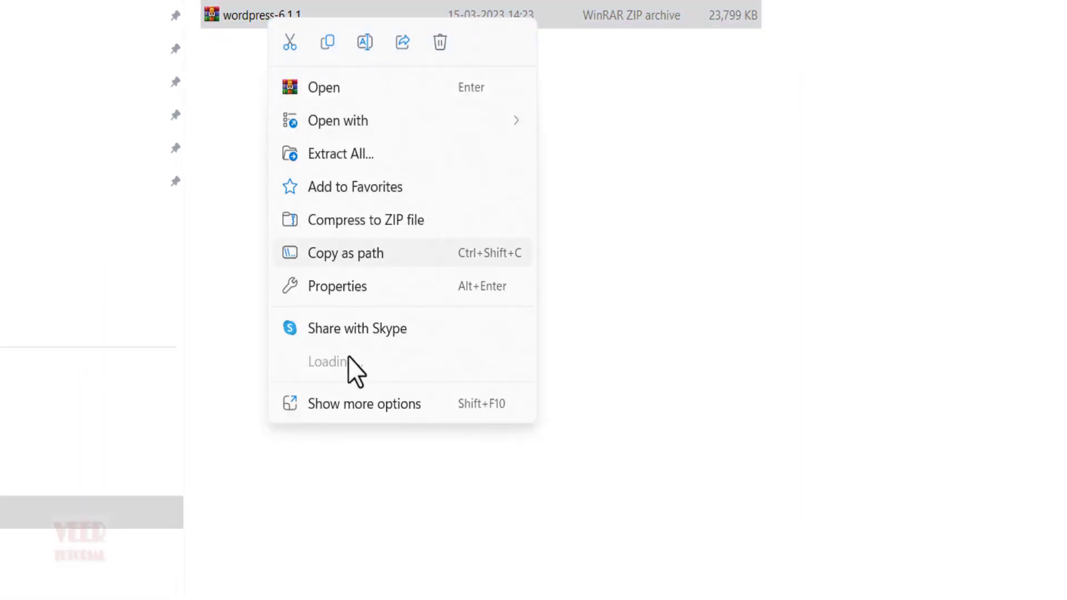
pyautogui.moveTo(361, 363)
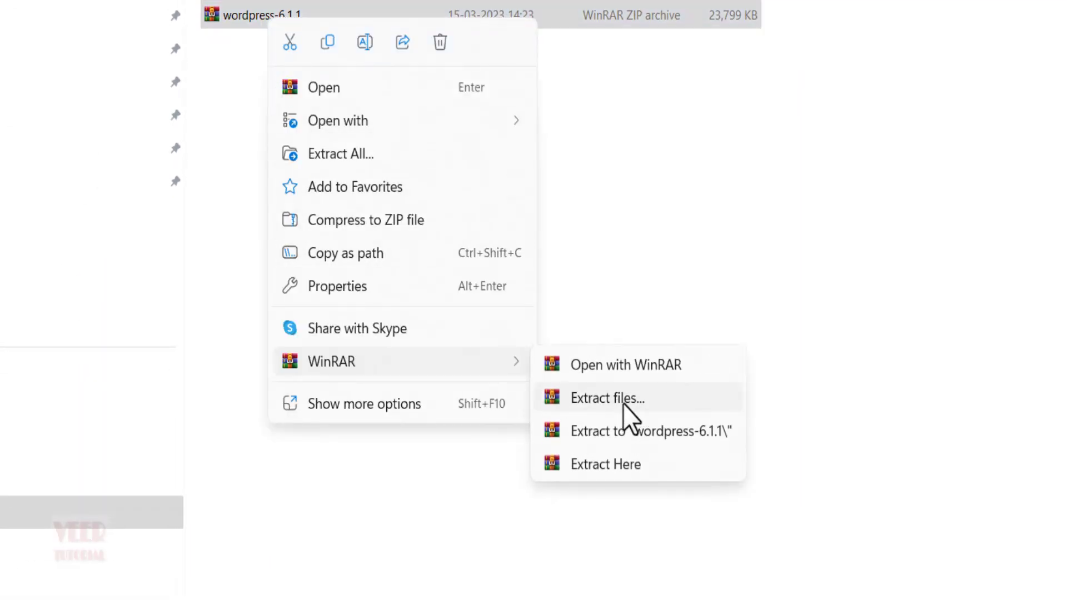
pyautogui.click(622, 431)
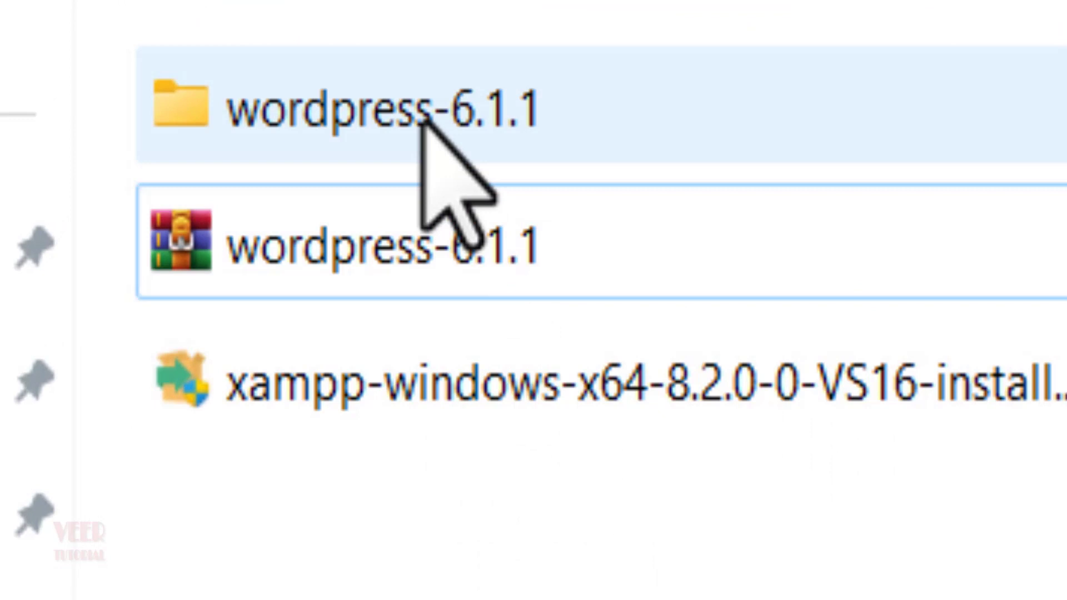
# Step: Open wordpress-6.1.1 and copy its wordpress folder
pyautogui.doubleClick(422, 119)
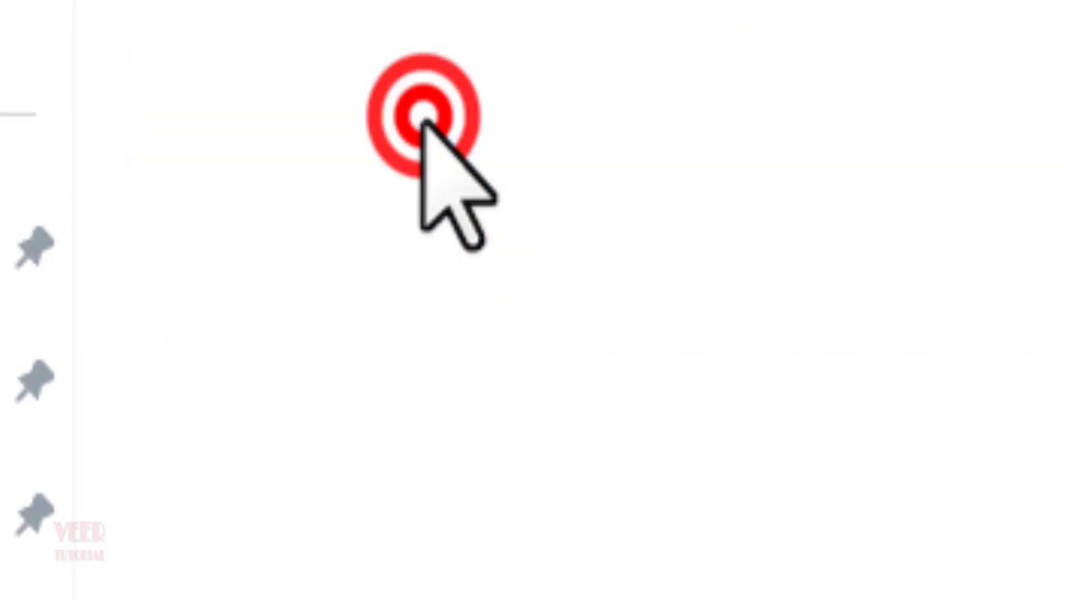
pyautogui.doubleClick(424, 114)
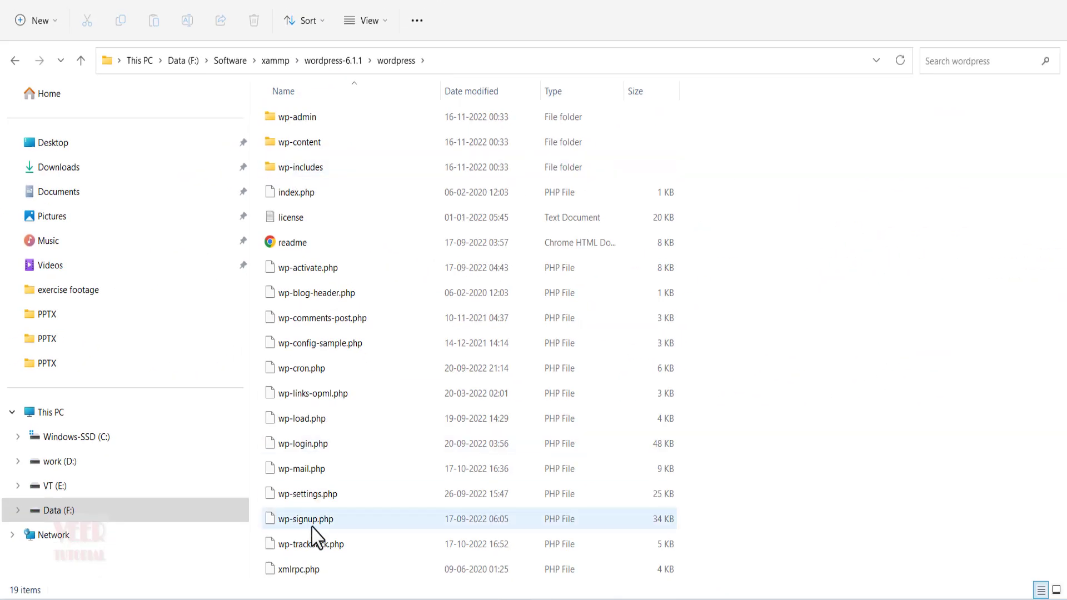
pyautogui.click(7, 58)
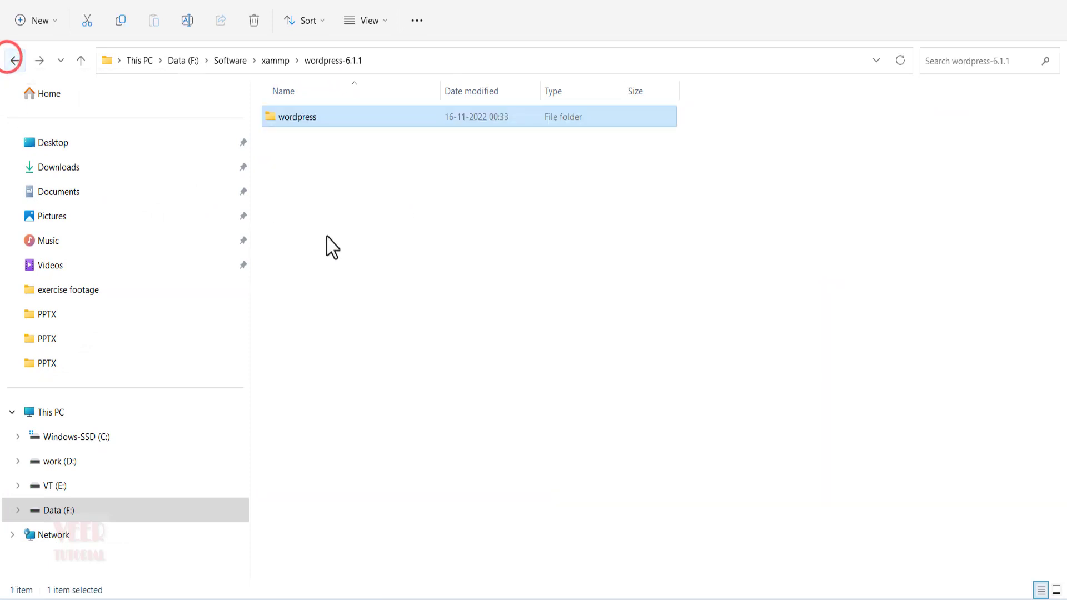
pyautogui.hotkey('ctrl', 'c')
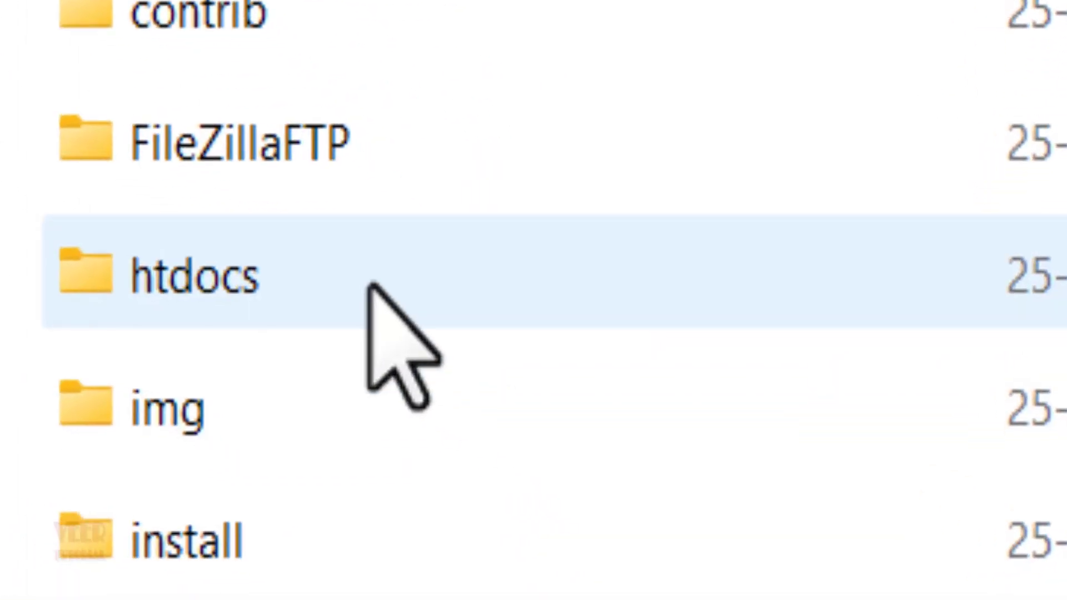
# Step: Paste the copied wordpress folder into F:\xampp\htdocs
pyautogui.doubleClick(370, 287)
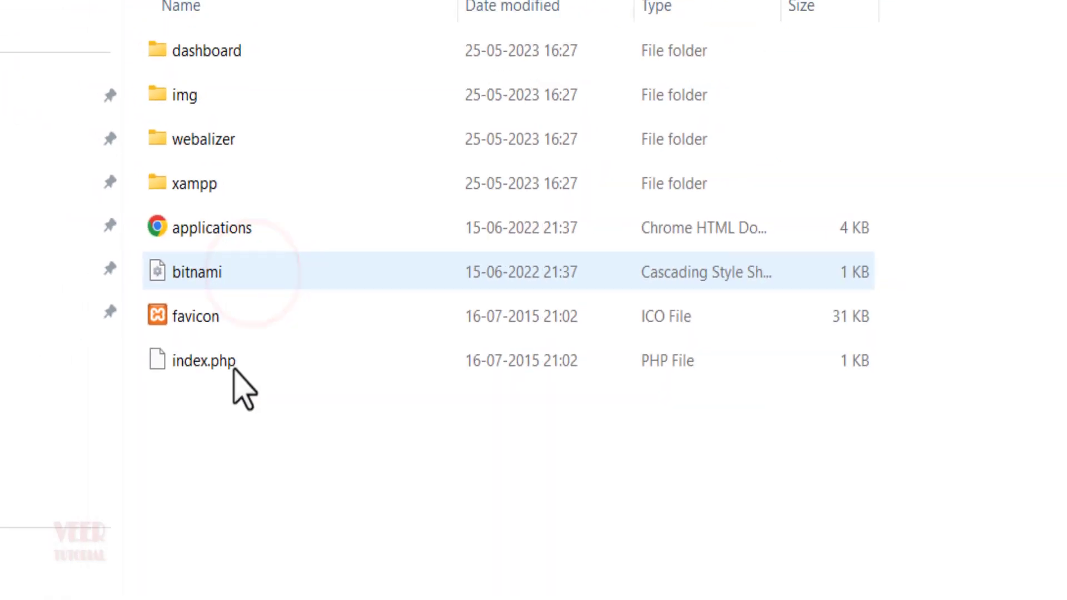
pyautogui.rightClick(216, 458)
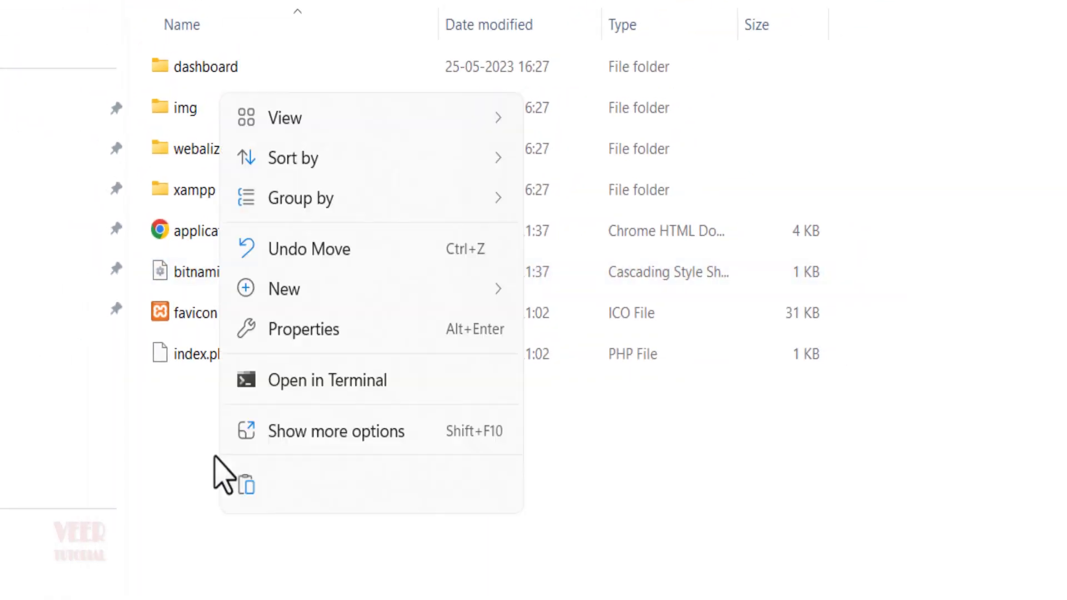
pyautogui.click(243, 503)
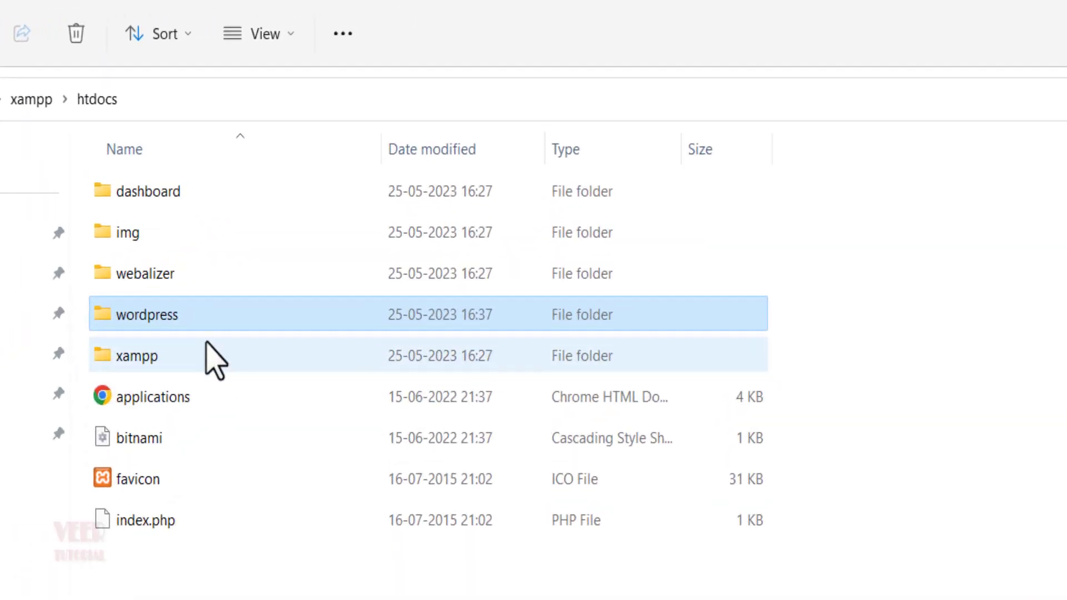
pyautogui.moveTo(179, 325)
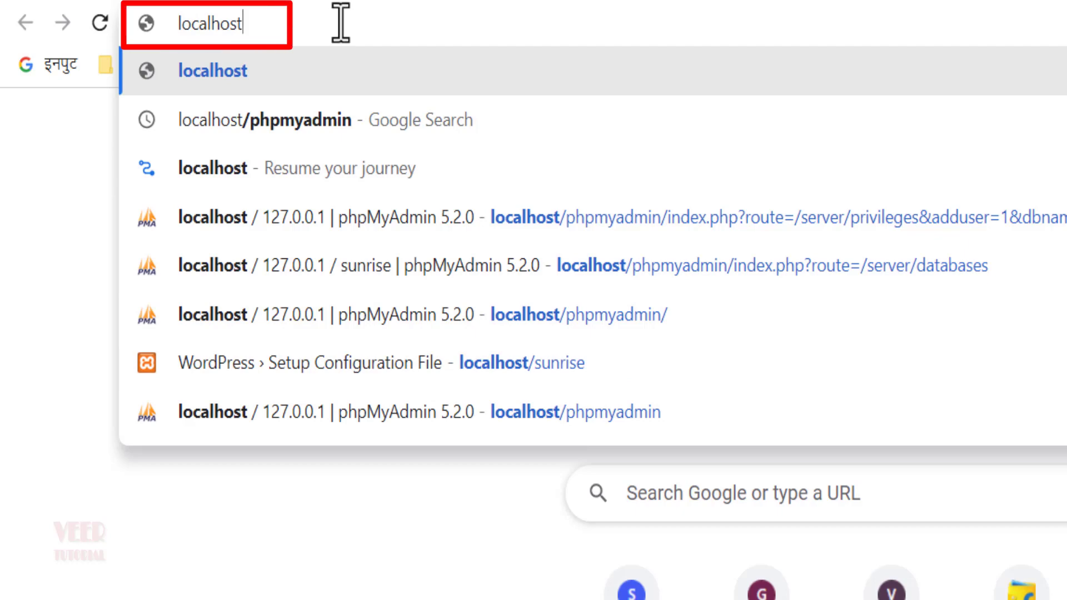
# Step: Load localhost and go to phpMyAdmin from the XAMPP dashboard
pyautogui.press('Return')
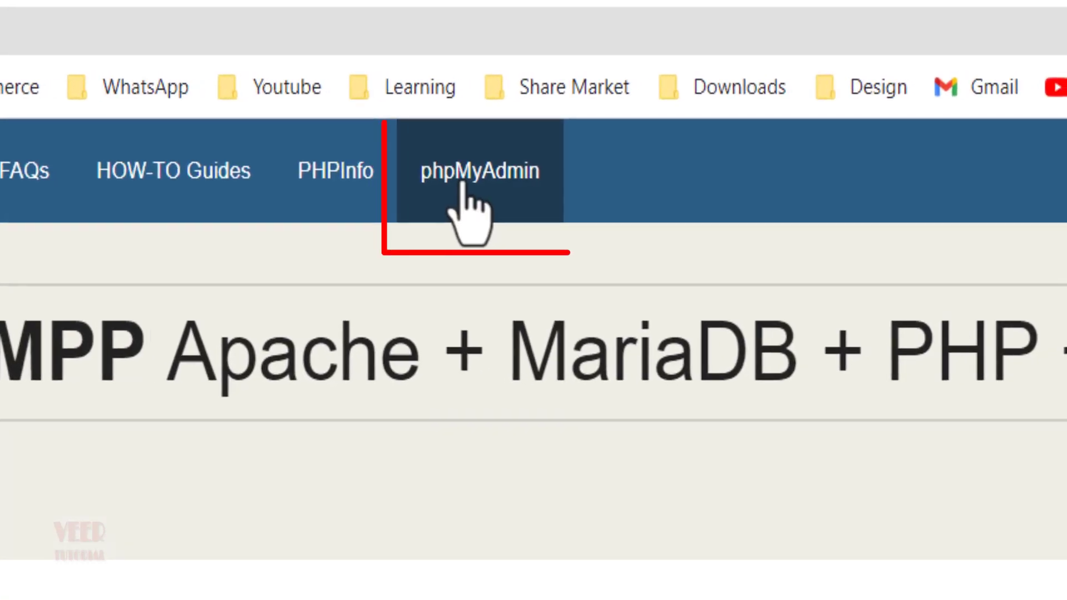
pyautogui.click(462, 178)
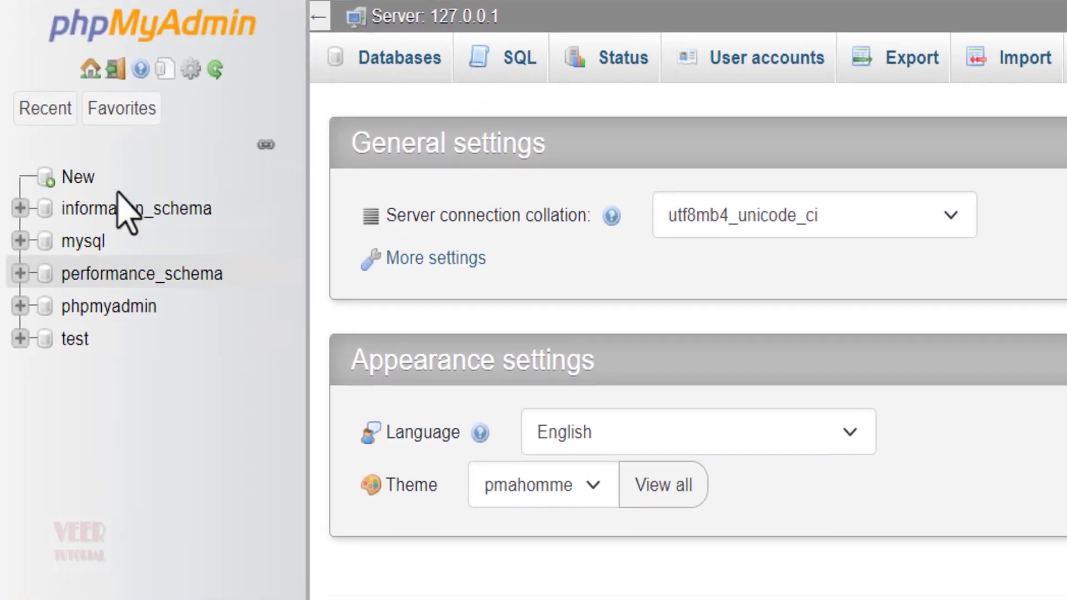
# Step: Enter wpdatabase under Create database and create it
pyautogui.click(79, 179)
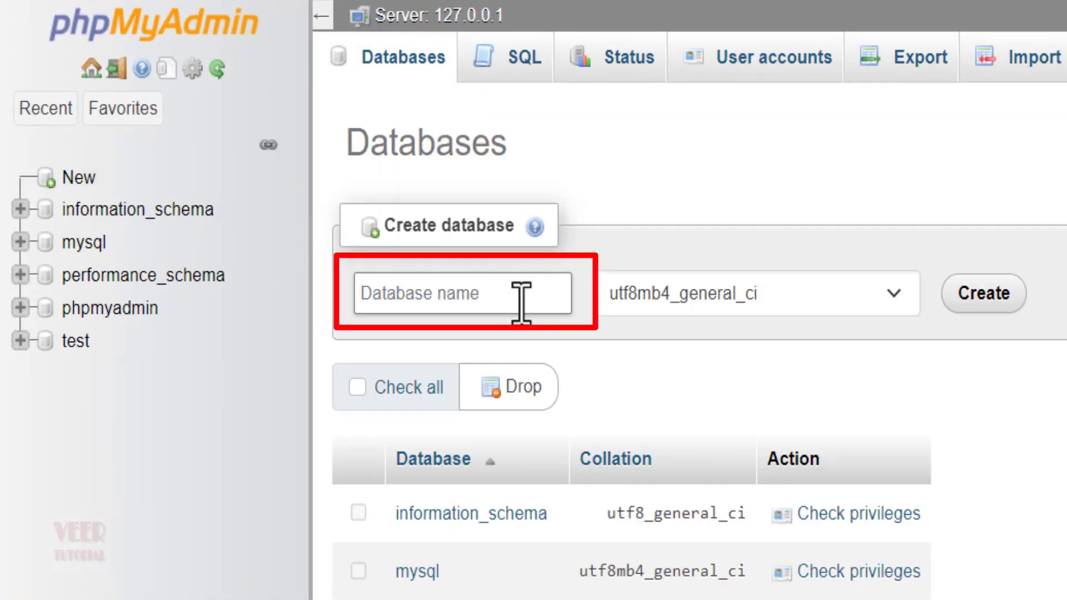
pyautogui.write('wp')
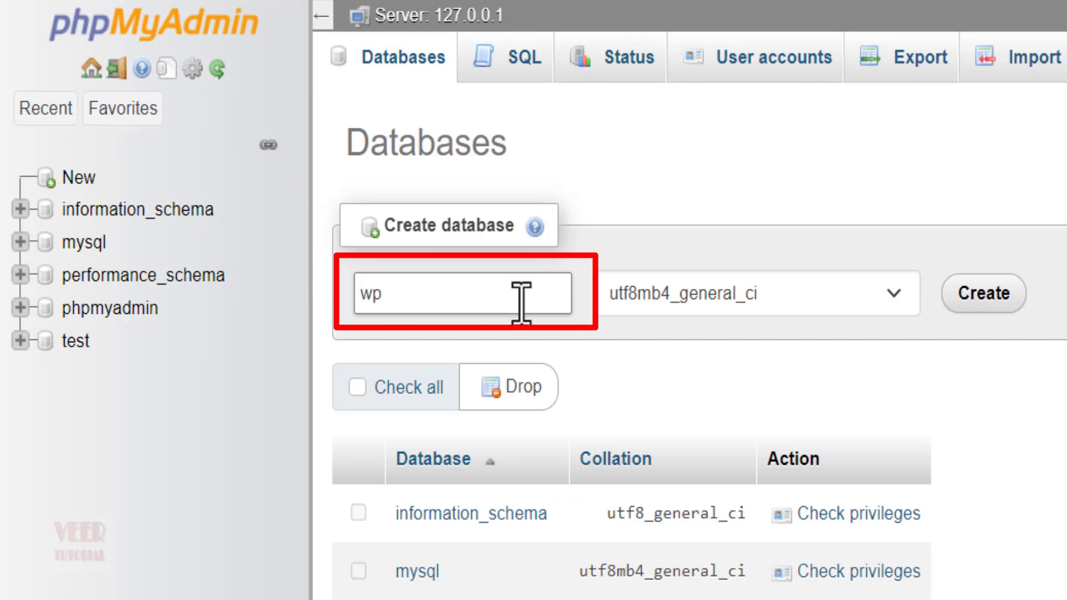
pyautogui.write('database')
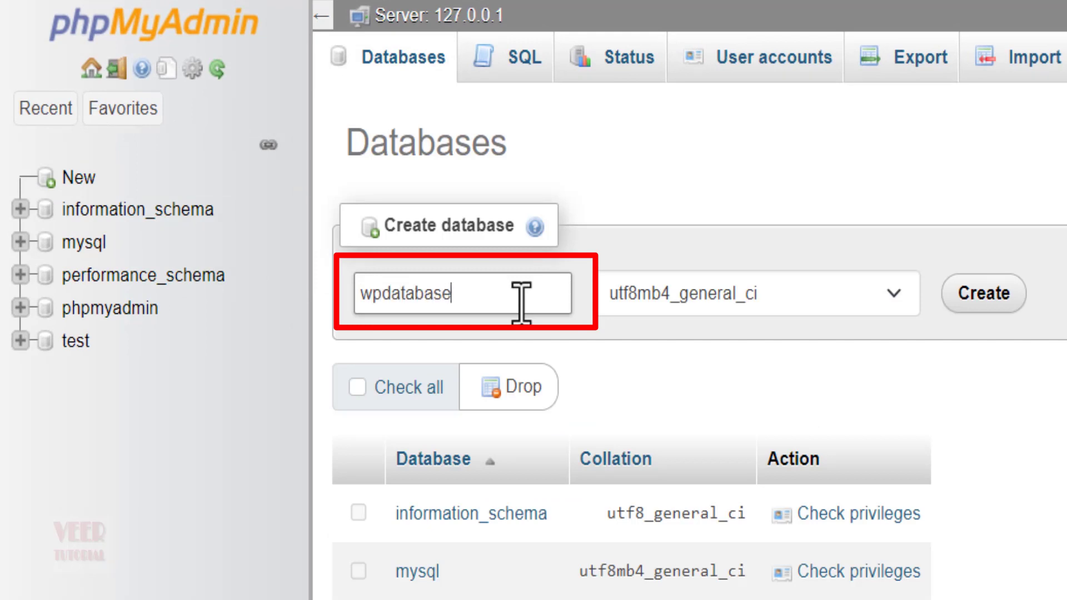
pyautogui.click(983, 293)
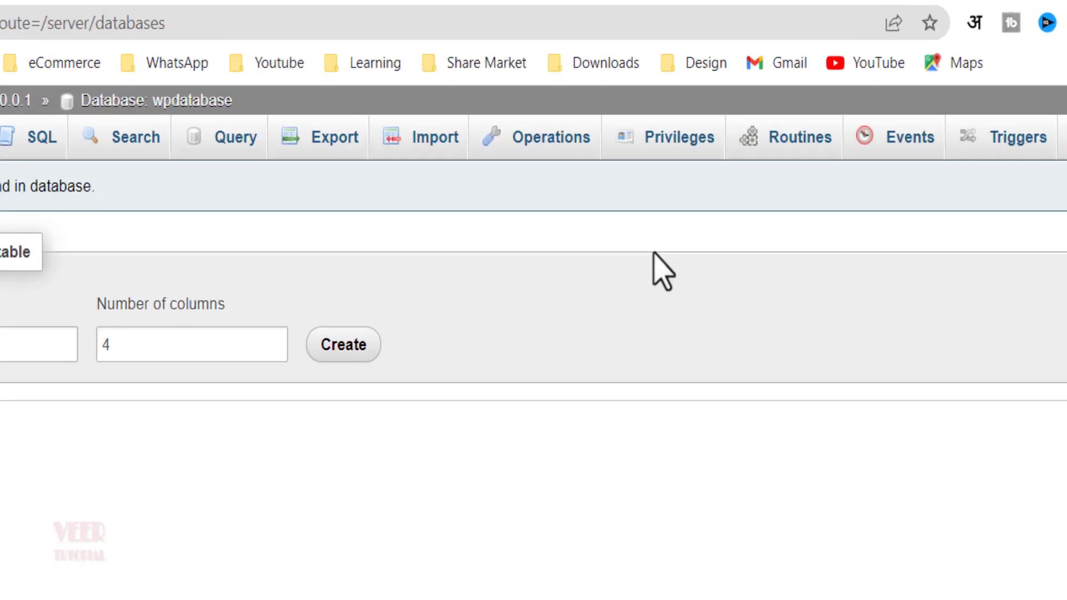
# Step: Add a new user account from wpdatabase's Privileges, entering a user name and password twice
pyautogui.click(660, 85)
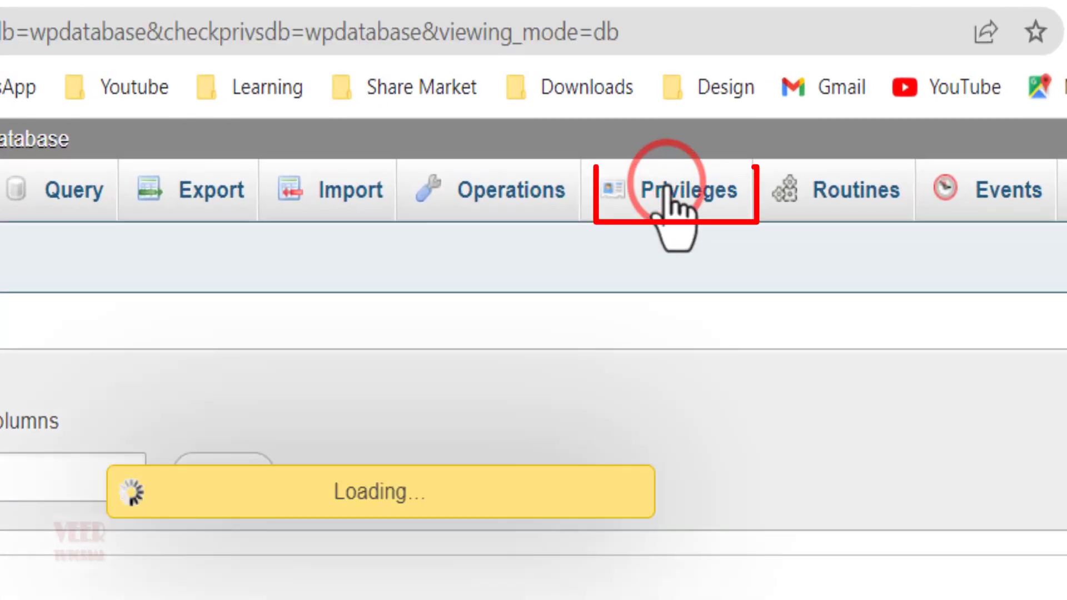
pyautogui.click(377, 349)
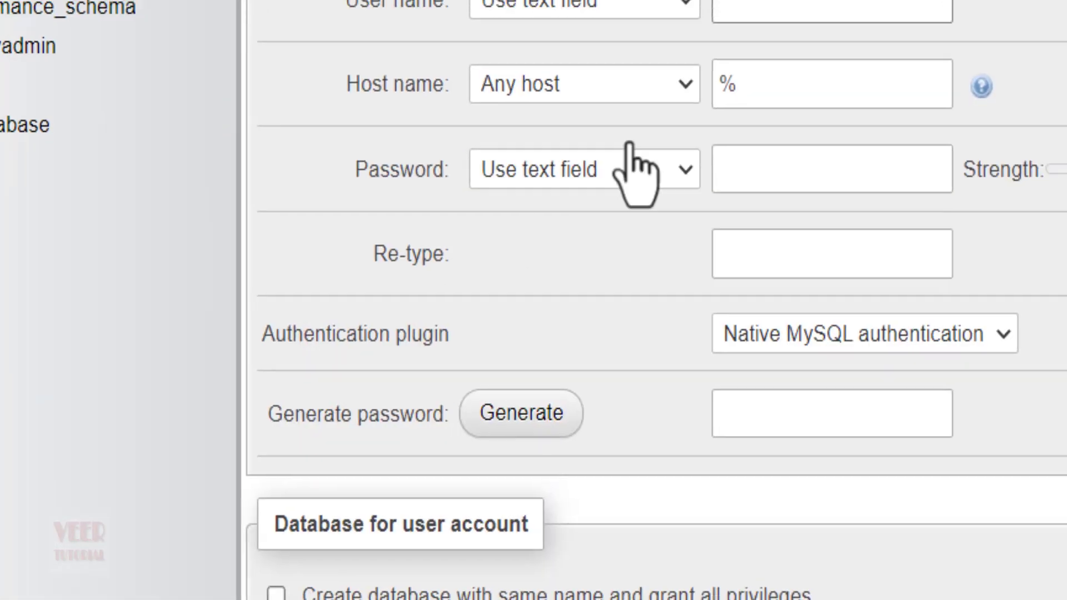
pyautogui.click(815, 3)
pyautogui.write('veertutorial')
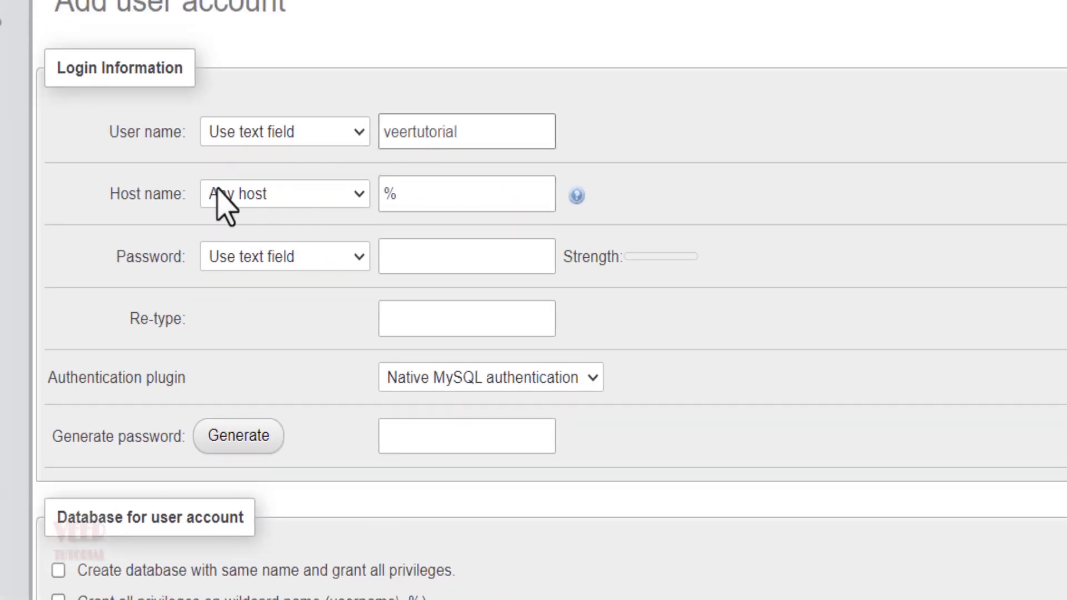
pyautogui.click(422, 257)
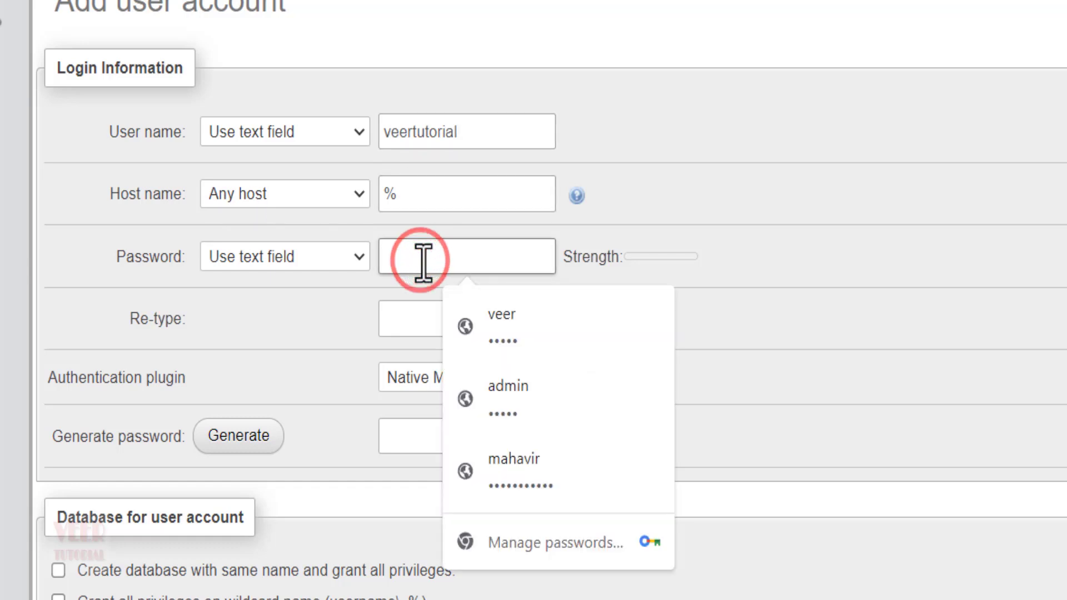
pyautogui.click(810, 230)
pyautogui.click(515, 259)
pyautogui.write('•••••••••••')
pyautogui.click(493, 312)
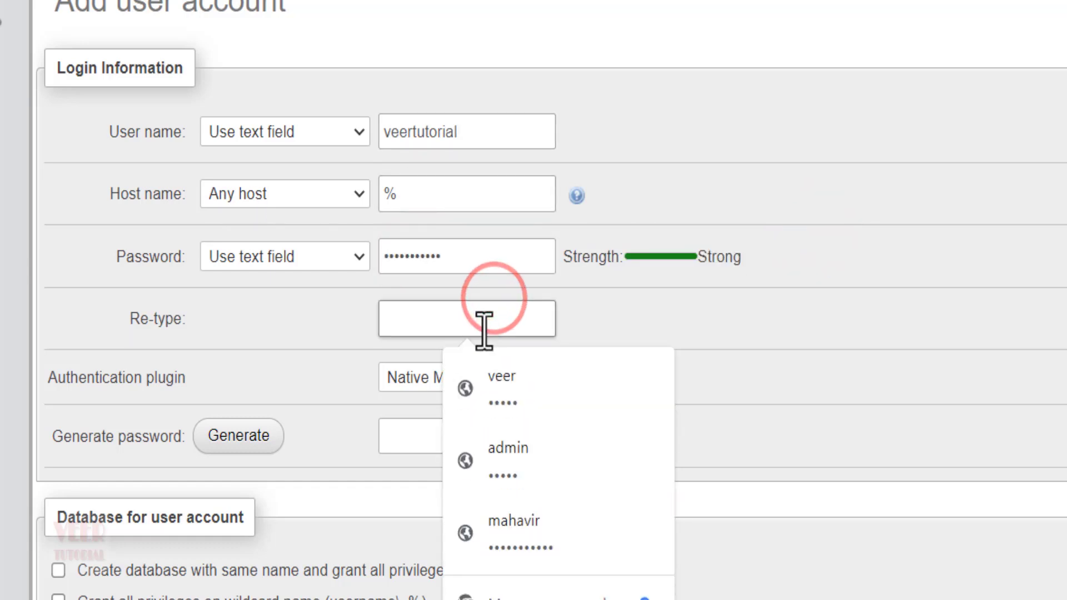
pyautogui.write('•••••••••••')
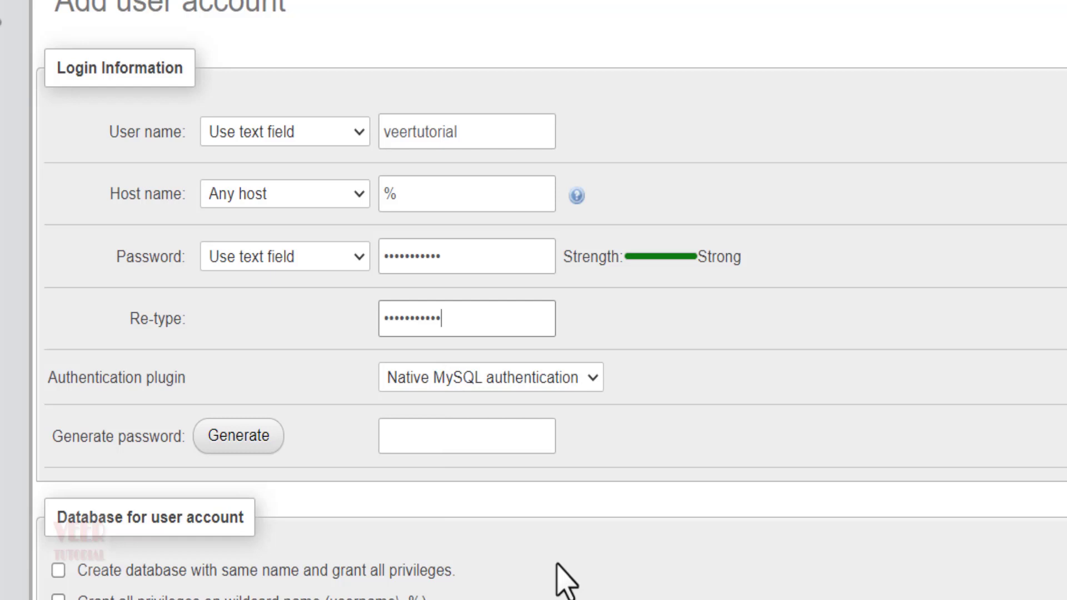
# Step: Check all global privileges and create the user account
pyautogui.scroll(-1, 555, 563)
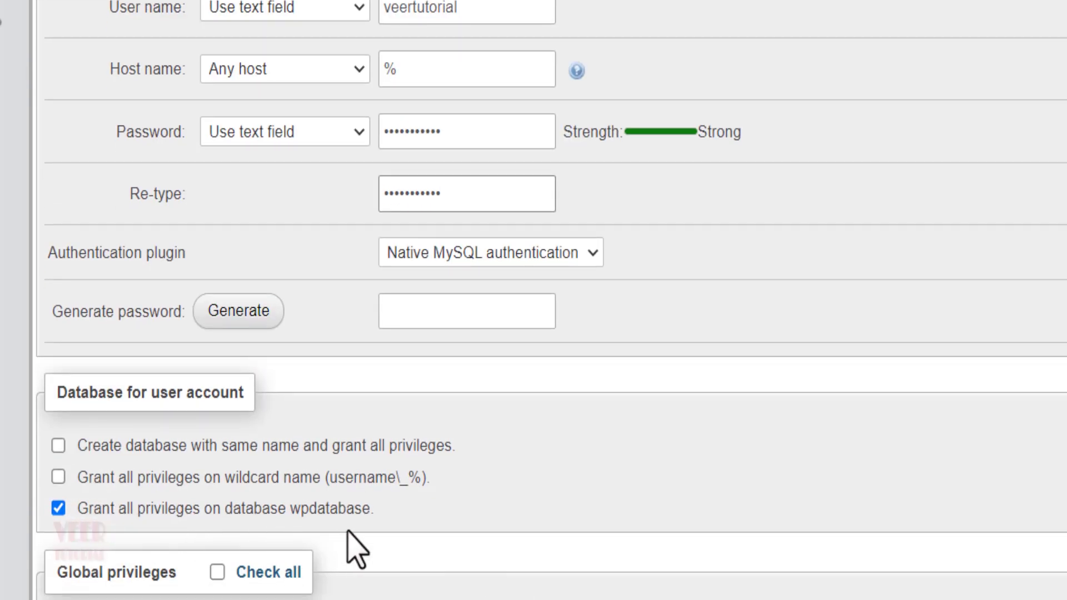
pyautogui.scroll(-5, 477, 502)
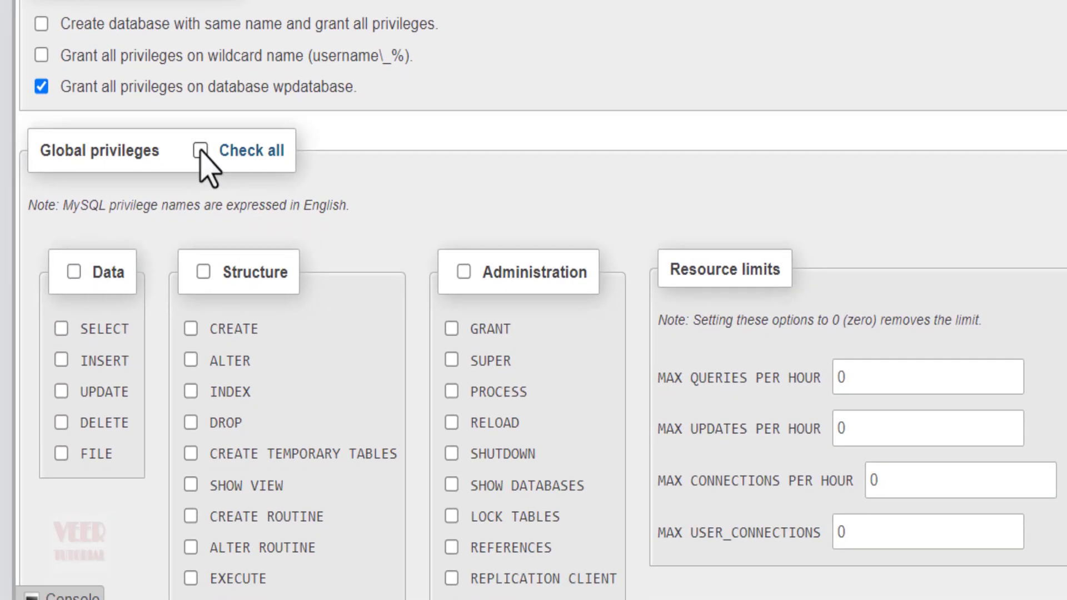
pyautogui.click(215, 305)
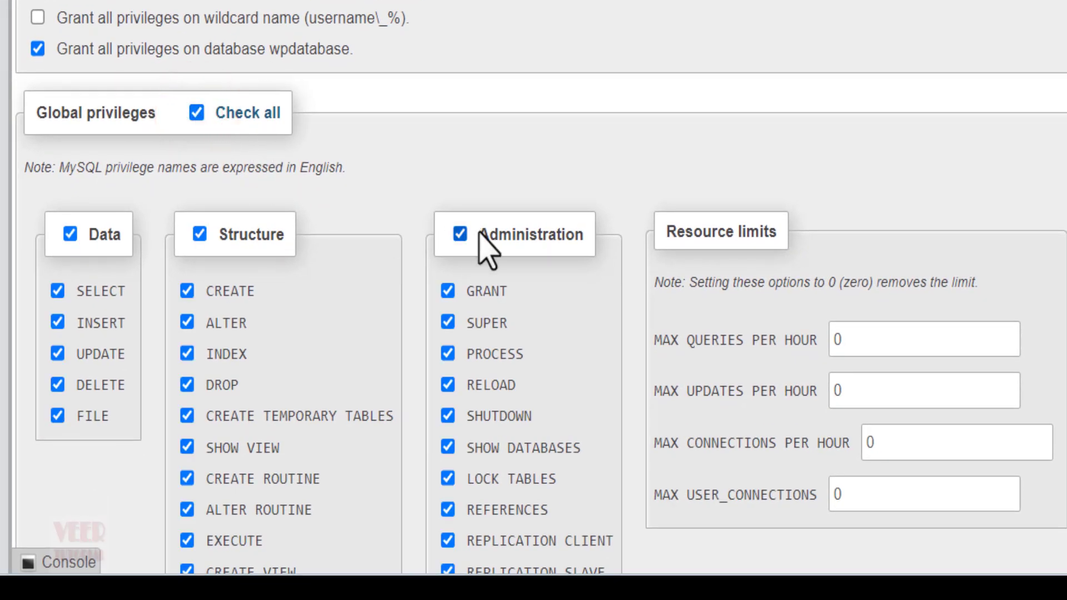
pyautogui.scroll(-2, 483, 245)
pyautogui.scroll(4, 478, 233)
pyautogui.scroll(-12, 538, 105)
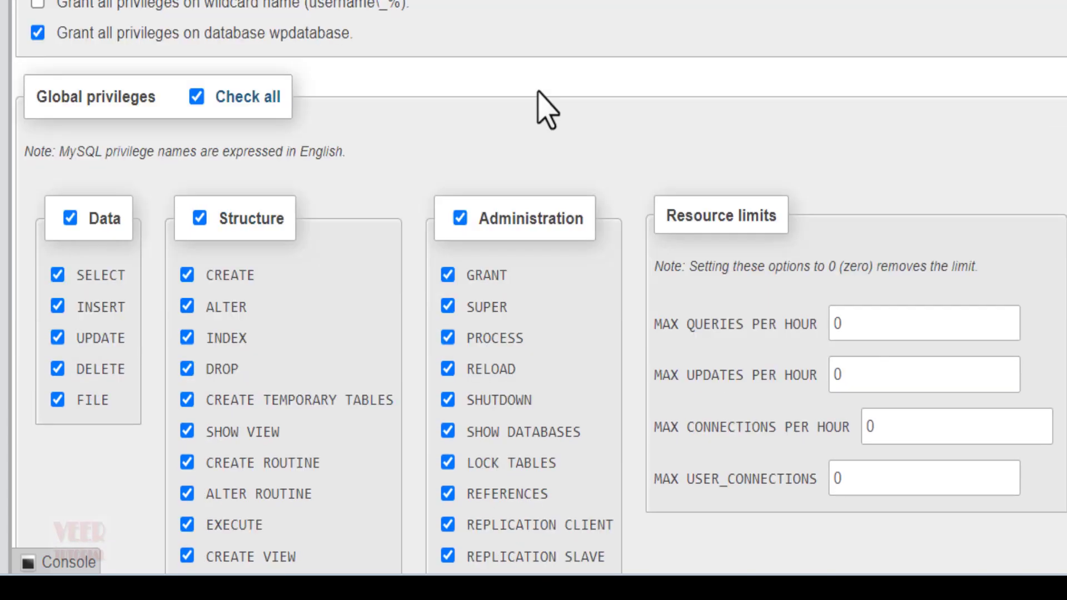
pyautogui.click(48, 478)
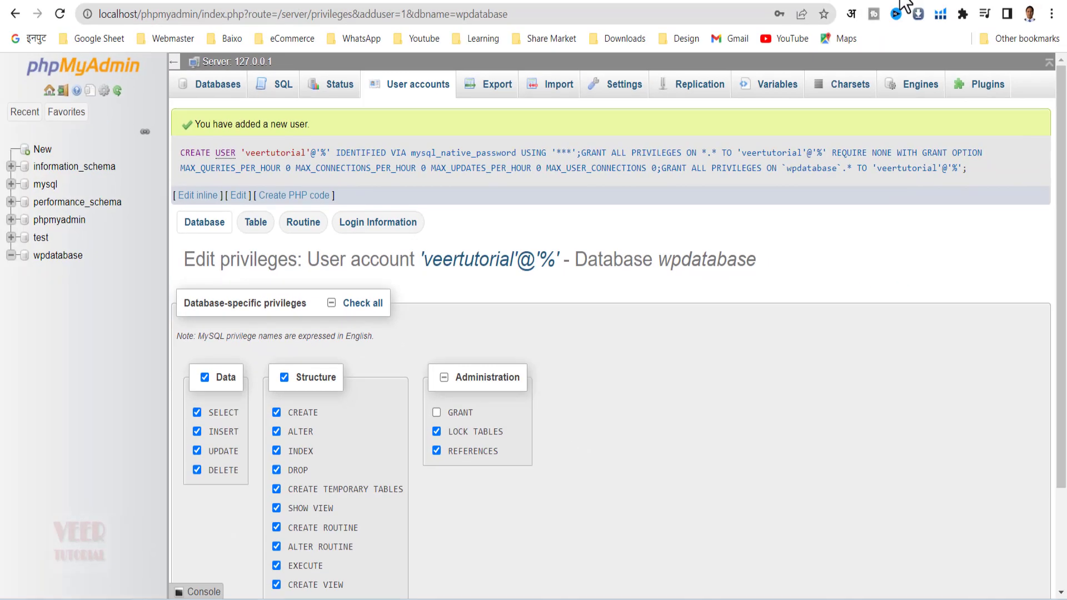
# Step: Load localhost/wordpress in a new browser tab
pyautogui.hotkey('ctrl', 't')
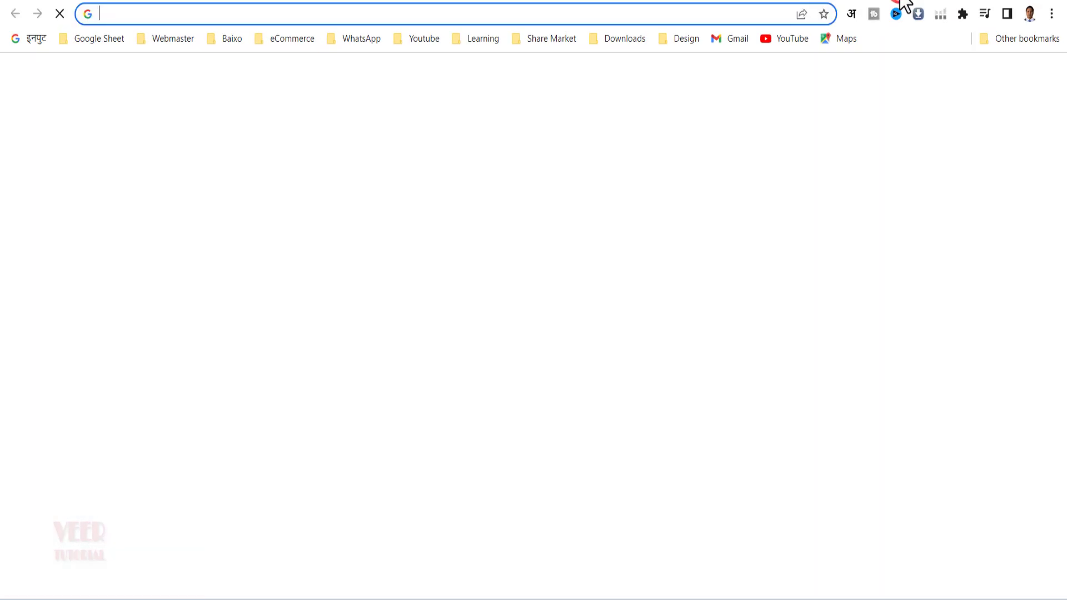
pyautogui.write('loca')
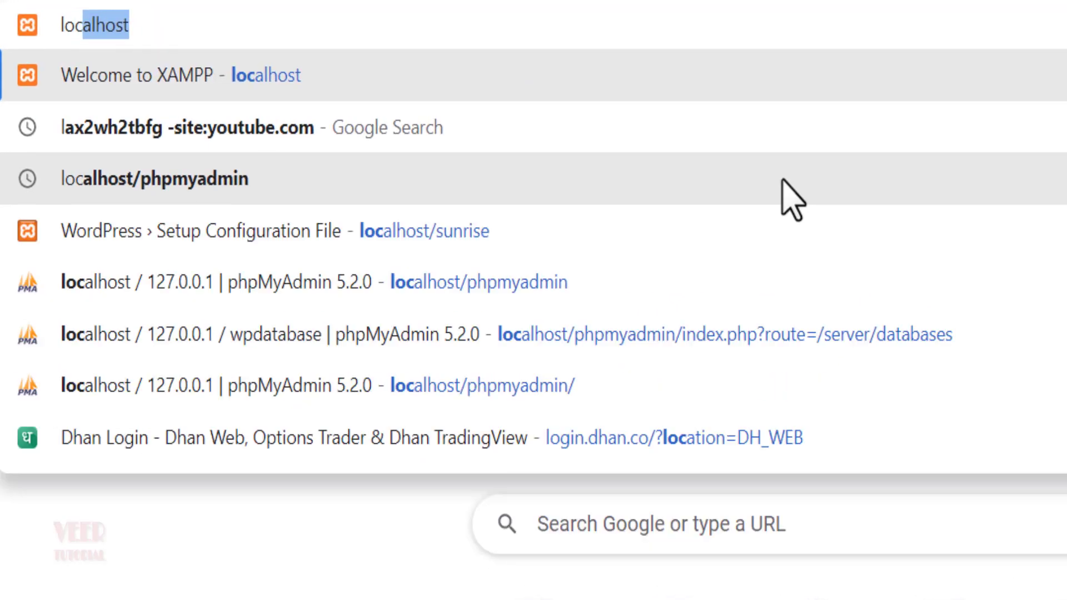
pyautogui.write('lhost/word')
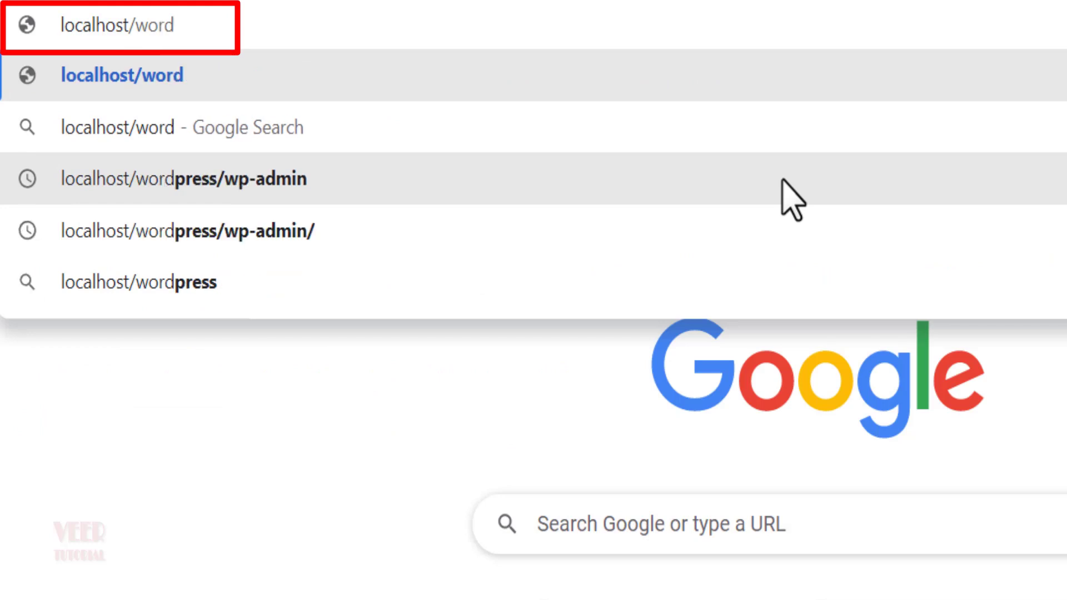
pyautogui.write('press')
pyautogui.press('Return')
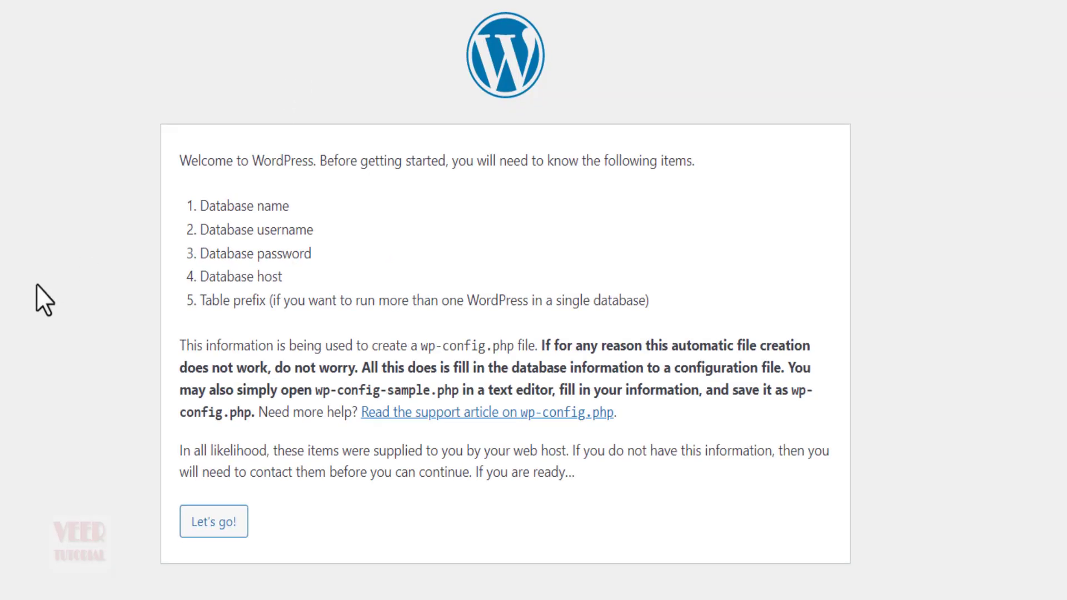
# Step: Enter database name wpdatabase plus the new user's credentials and submit
pyautogui.click(208, 528)
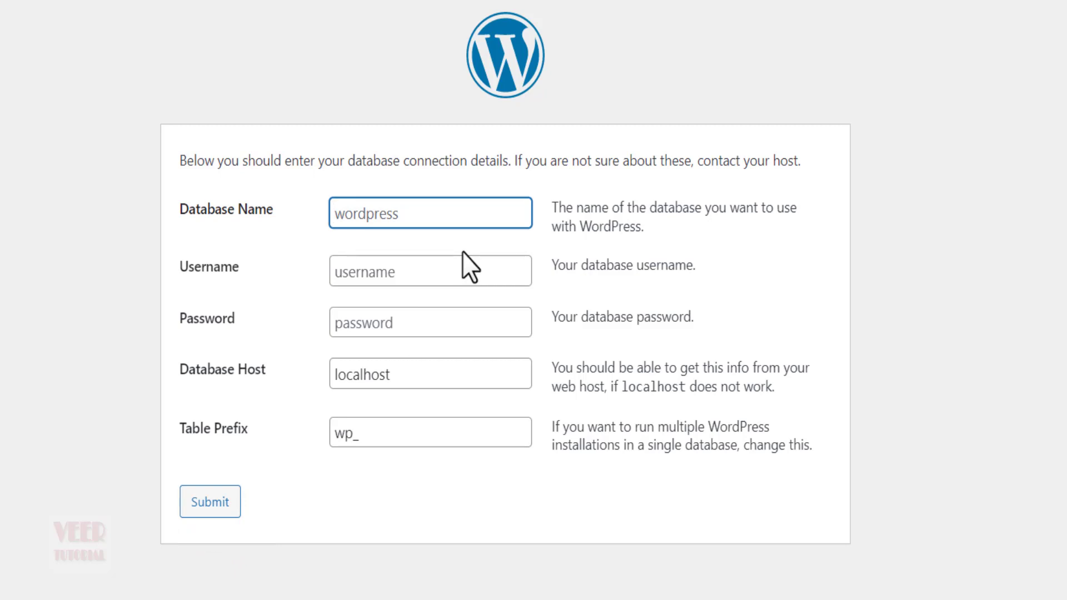
pyautogui.write('wpdatabase')
pyautogui.press('Tab')
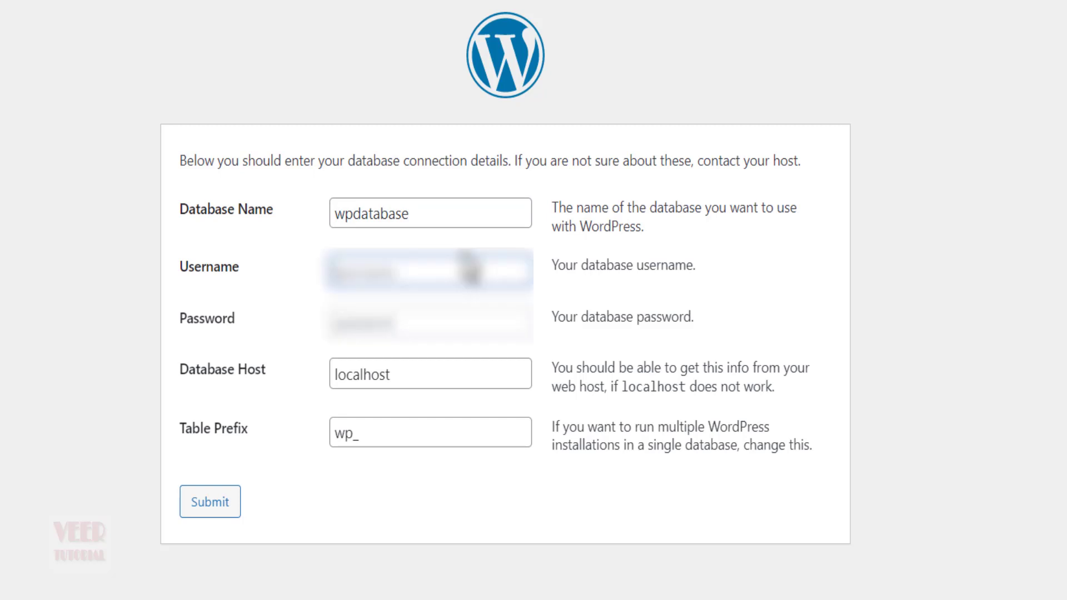
pyautogui.press('Tab')
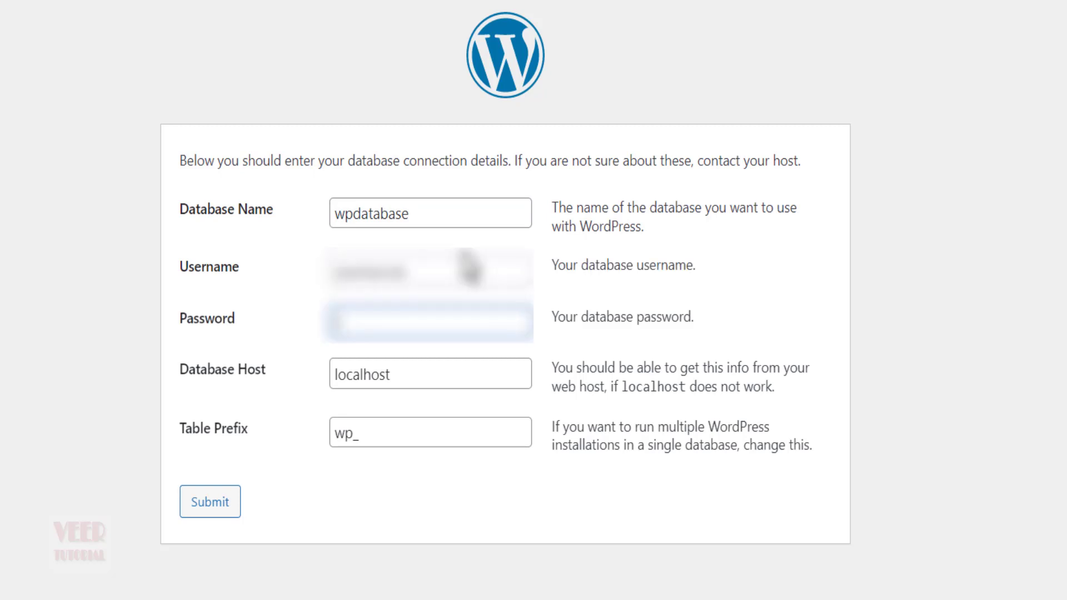
pyautogui.click(216, 502)
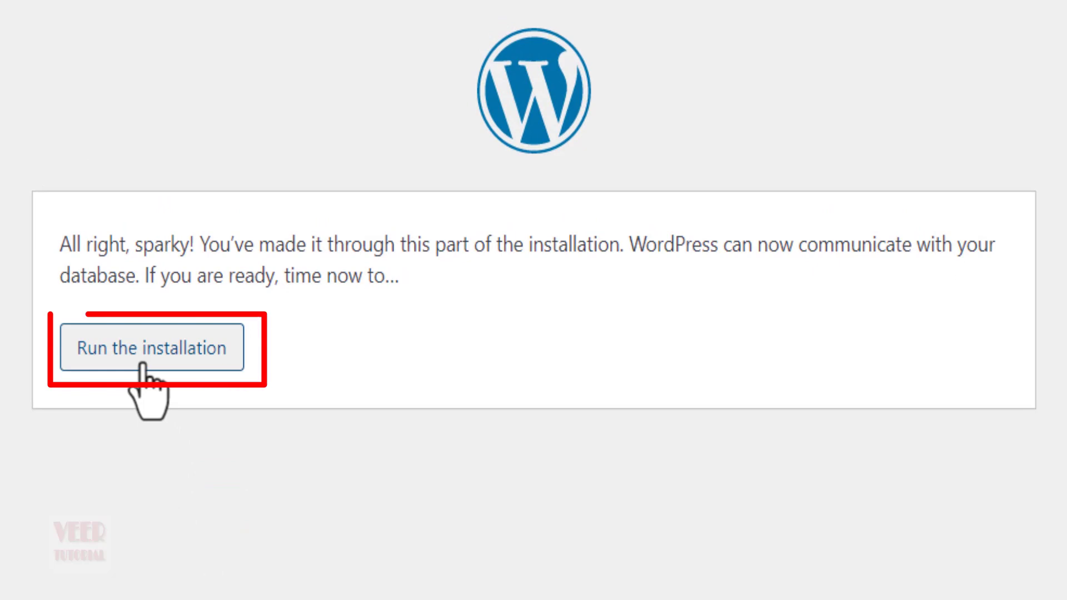
# Step: Run the WordPress installation, entering the site details, admin username and password, and install it
pyautogui.click(142, 361)
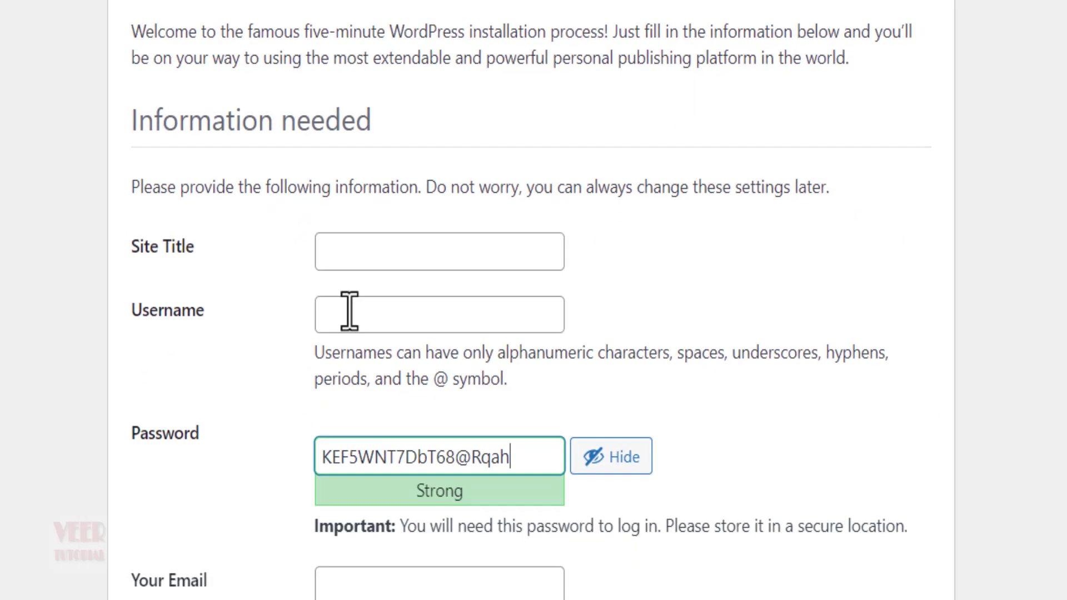
pyautogui.click(427, 162)
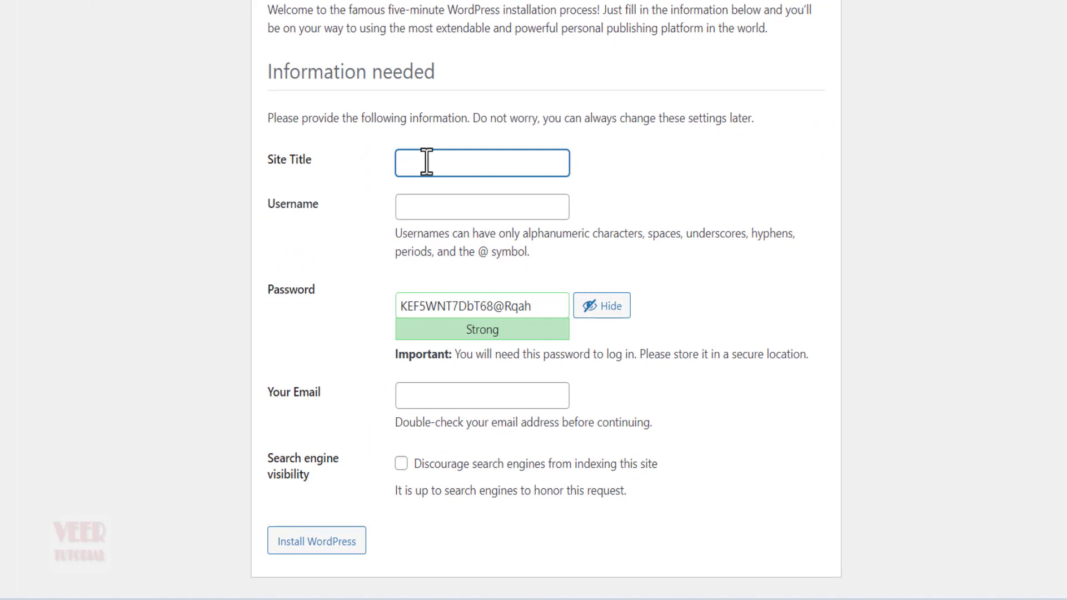
pyautogui.click(426, 208)
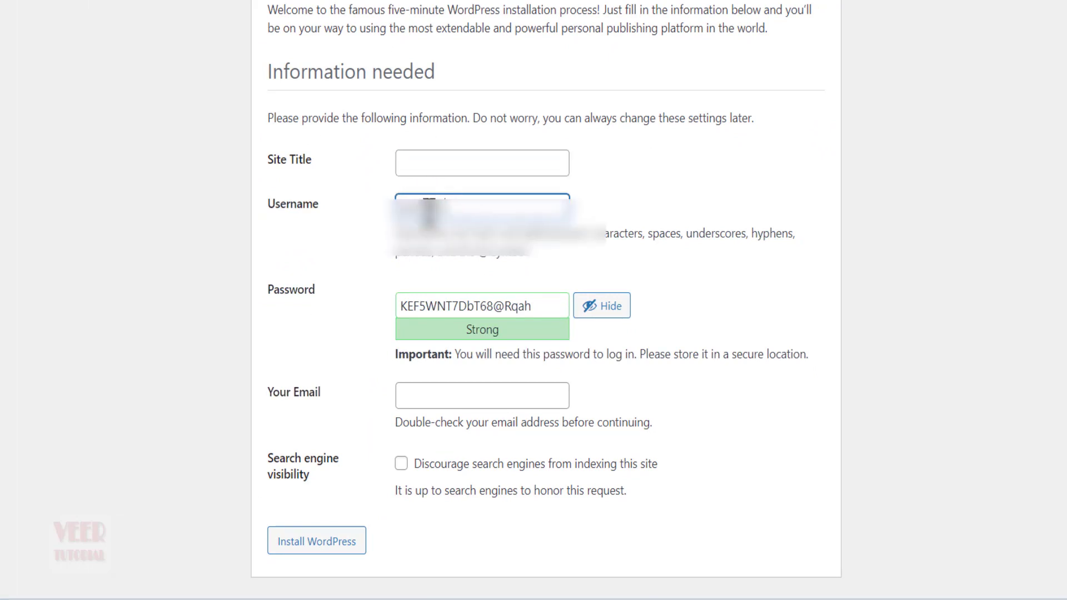
pyautogui.press('Tab')
pyautogui.write('admin')
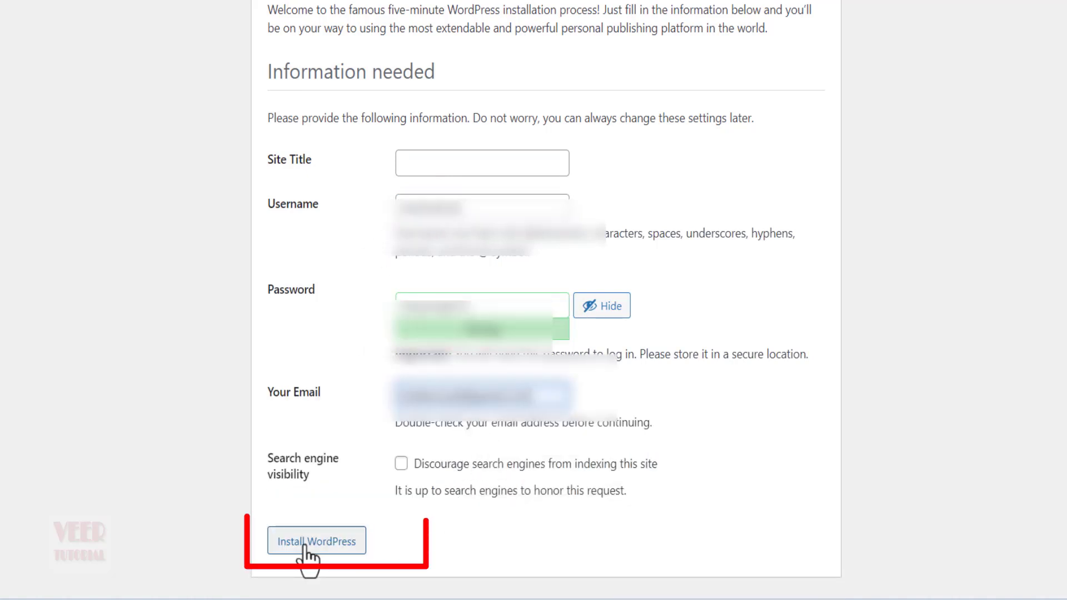
pyautogui.click(305, 547)
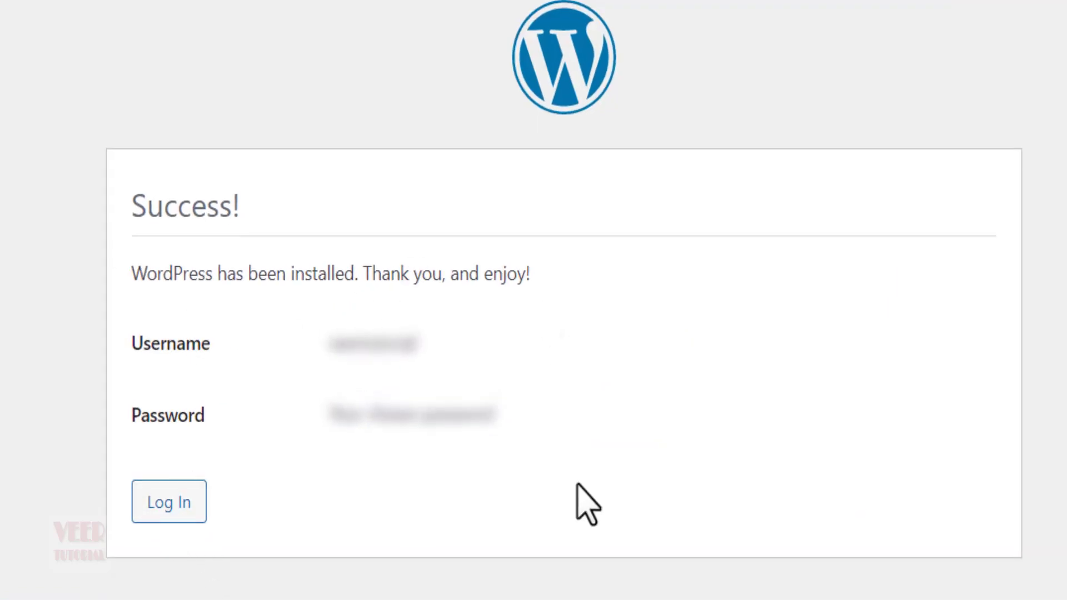
# Step: Sign in on the WordPress login page, replacing the autofilled username and entering the account password
pyautogui.click(173, 502)
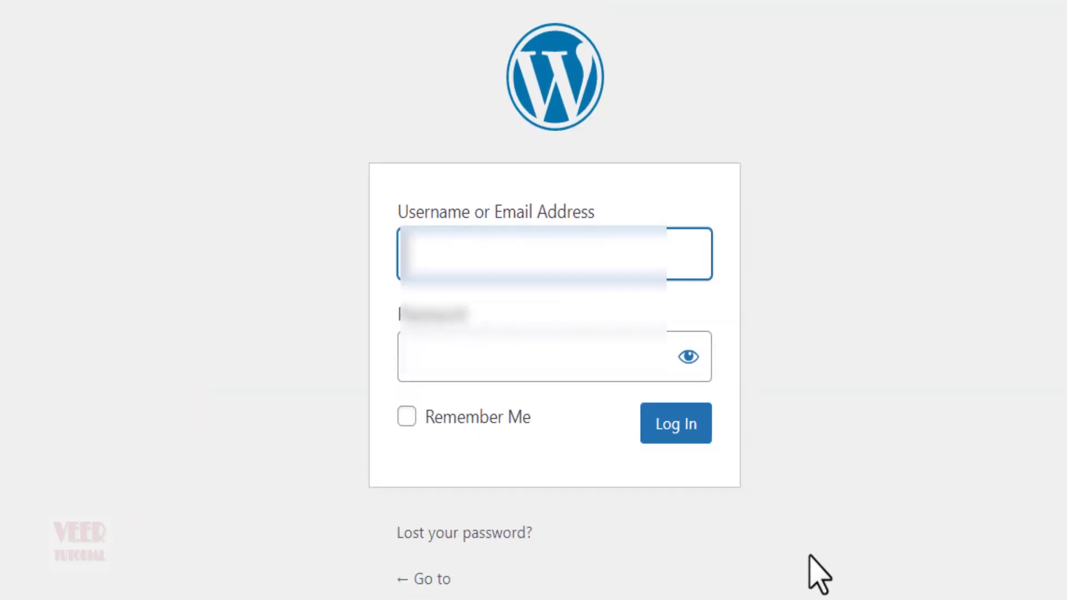
pyautogui.moveTo(470, 272); pyautogui.dragTo(378, 302)
pyautogui.write('v')
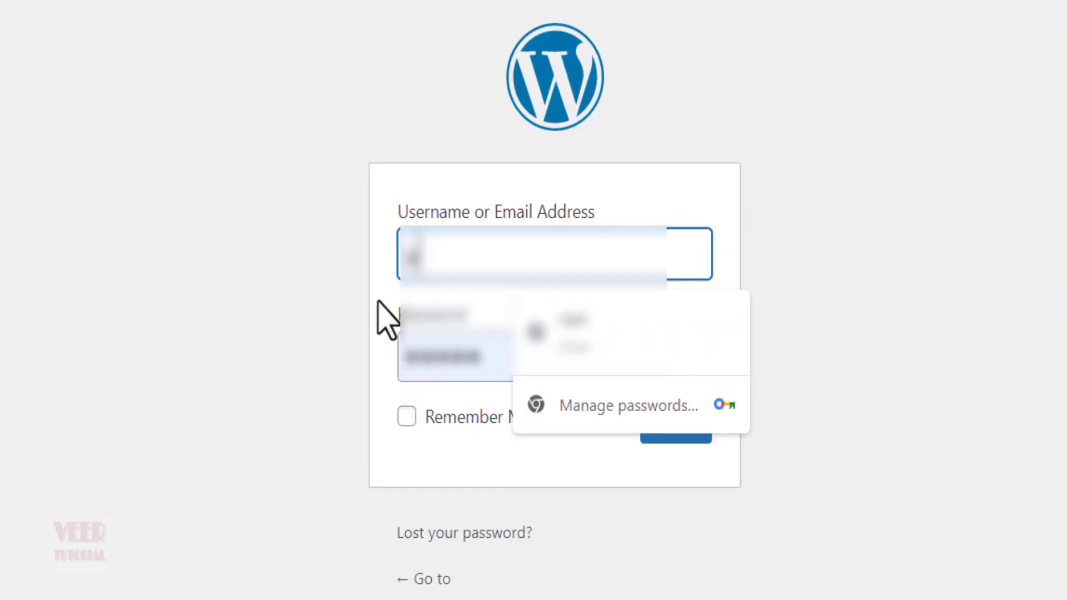
pyautogui.write('eertutorial')
pyautogui.press('Tab')
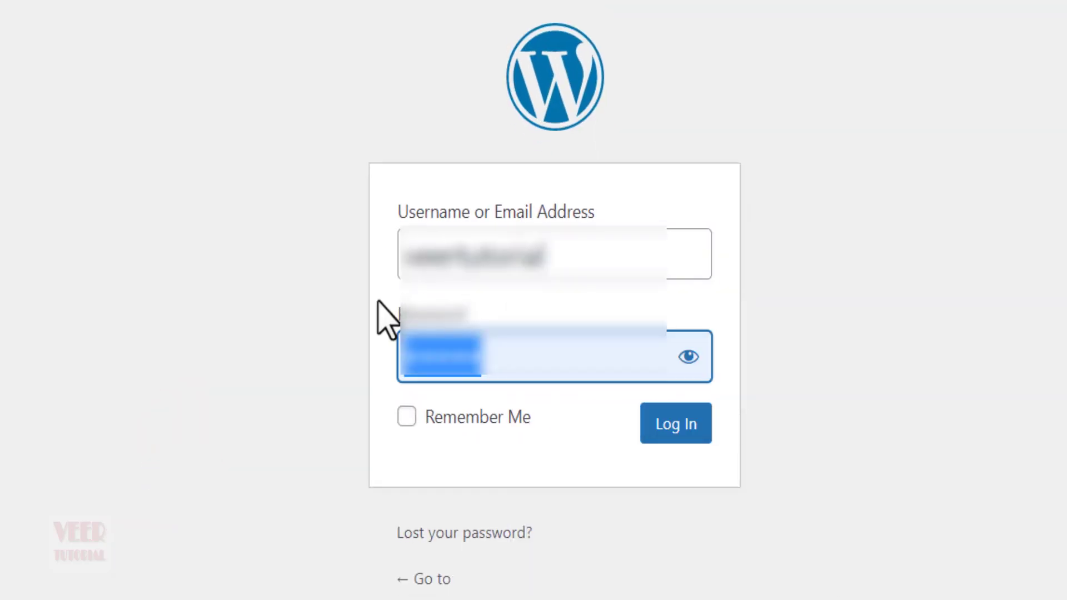
pyautogui.write('•••')
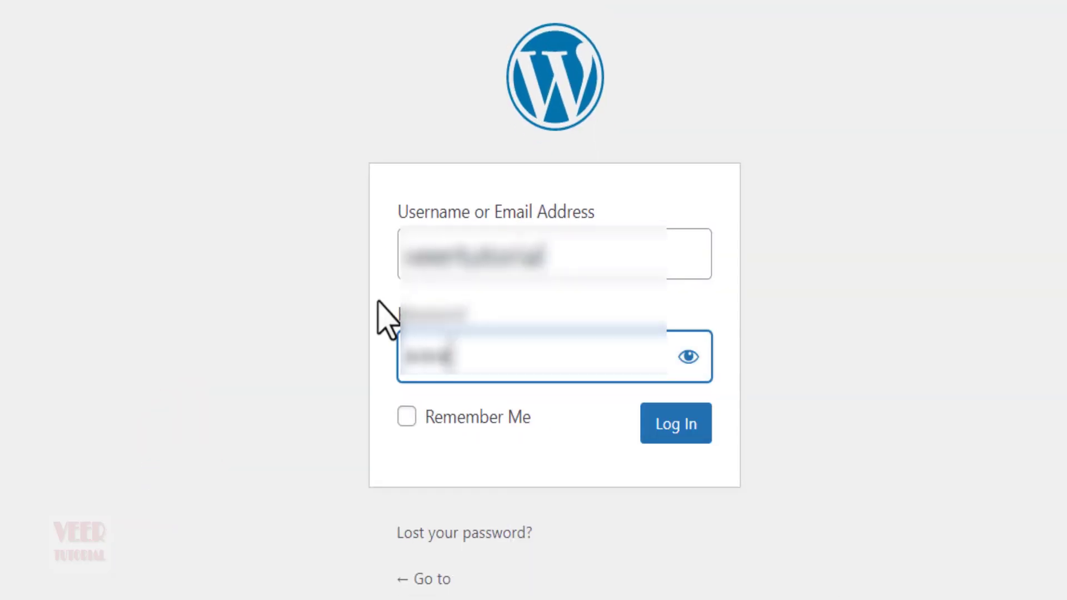
pyautogui.click(676, 423)
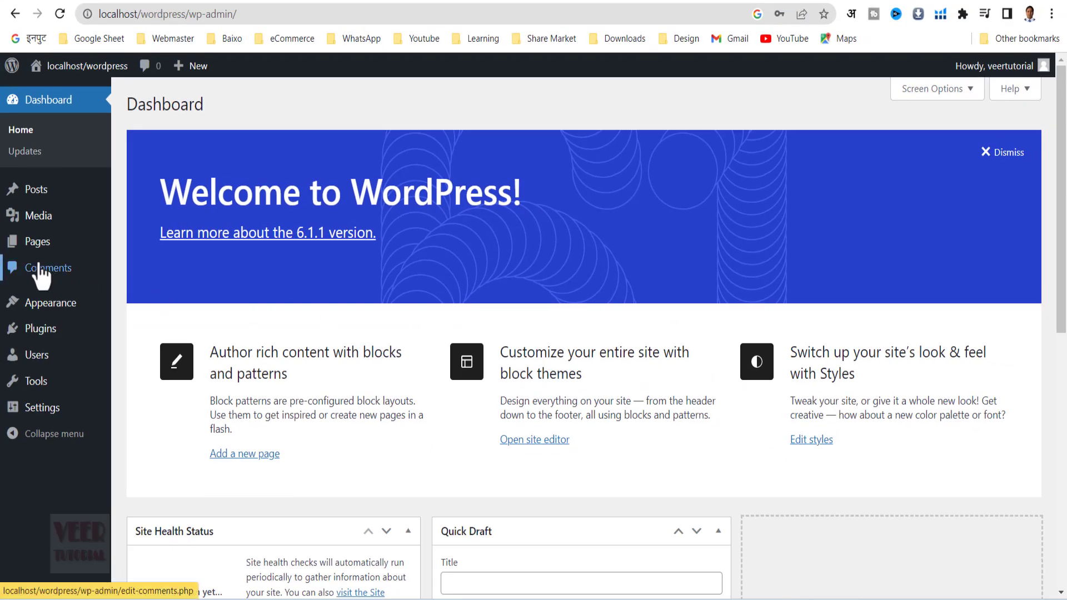